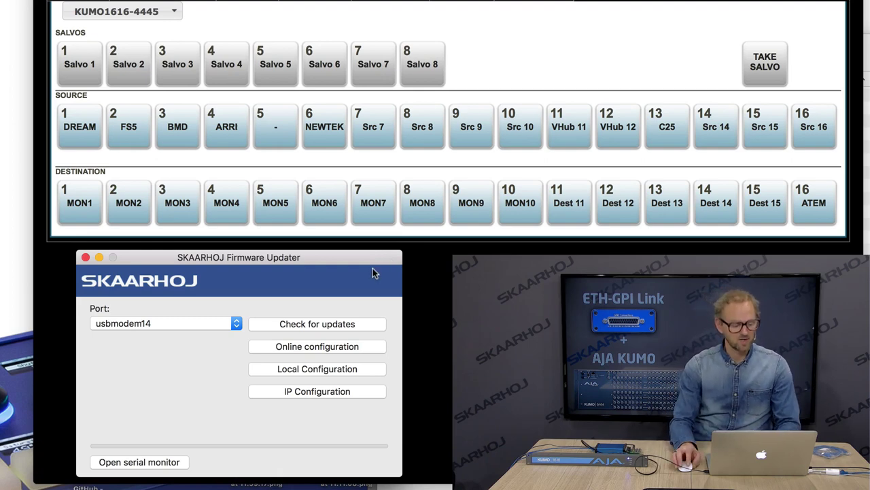
# Select port usbmodem14 and launch online configuration for the ETH-GPI Link.
pyautogui.moveTo(360, 262); pyautogui.dragTo(360, 256)
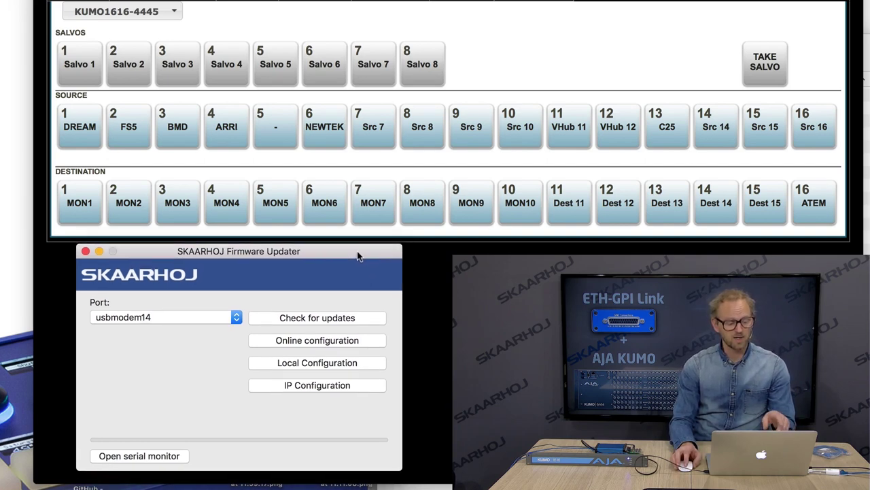
pyautogui.click(167, 323)
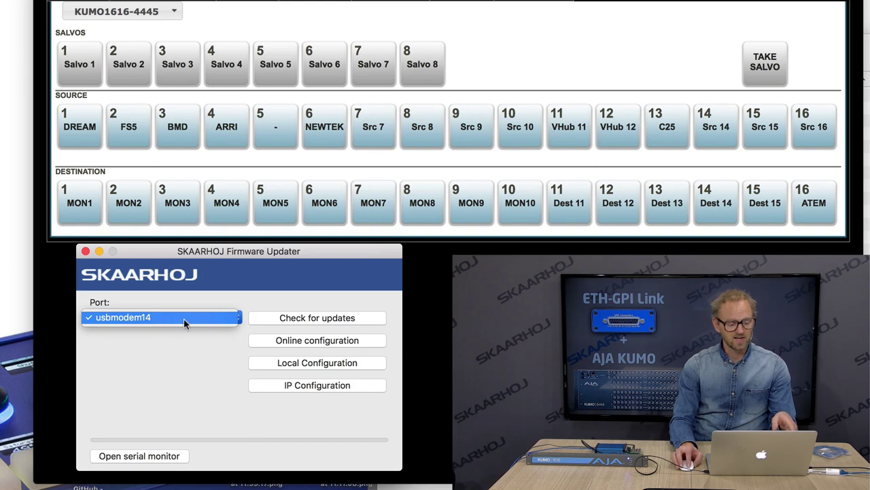
pyautogui.click(183, 318)
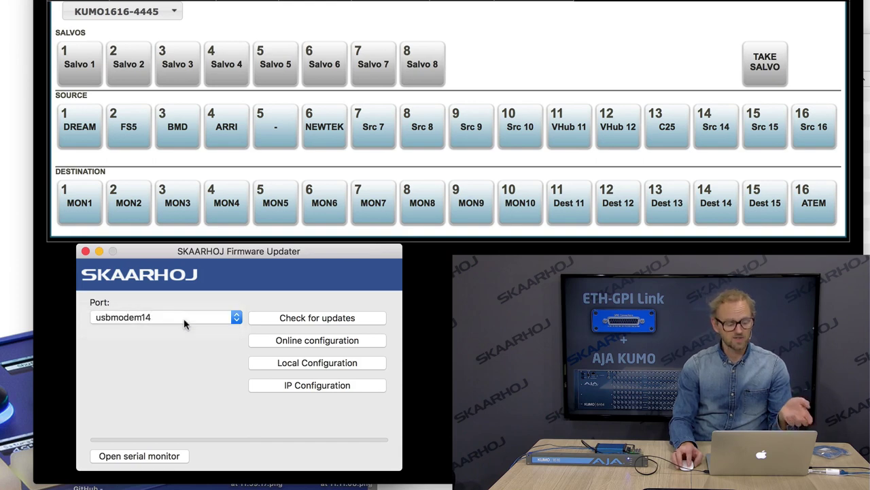
pyautogui.click(300, 339)
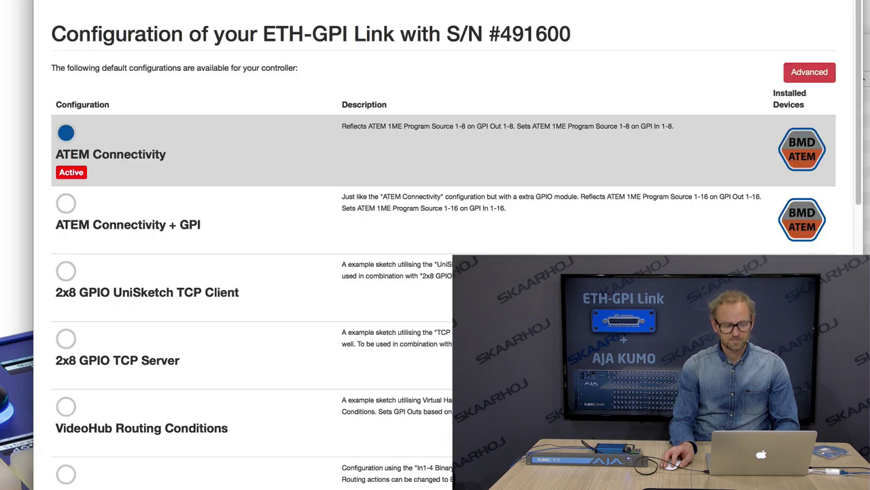
# Scroll through the ETH-GPI Link's default configurations and back to the top.
pyautogui.scroll(-4, 445, 218)
pyautogui.scroll(-5, 448, 255)
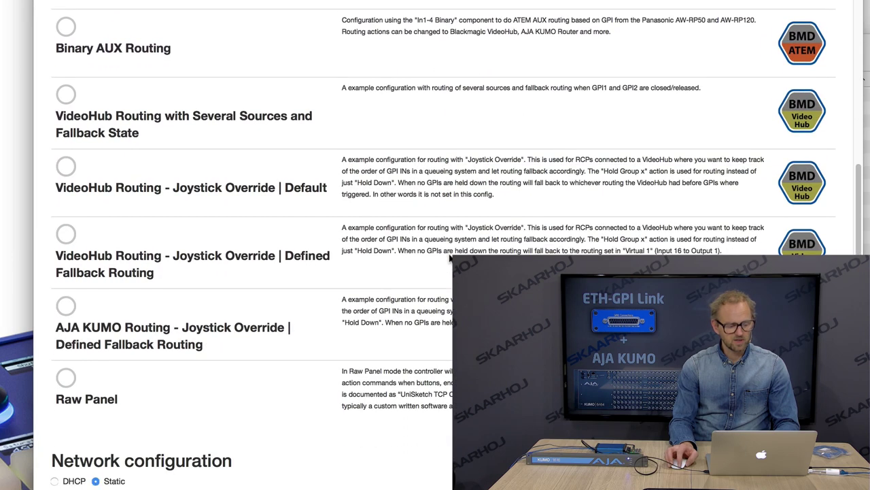
pyautogui.scroll(-1, 449, 257)
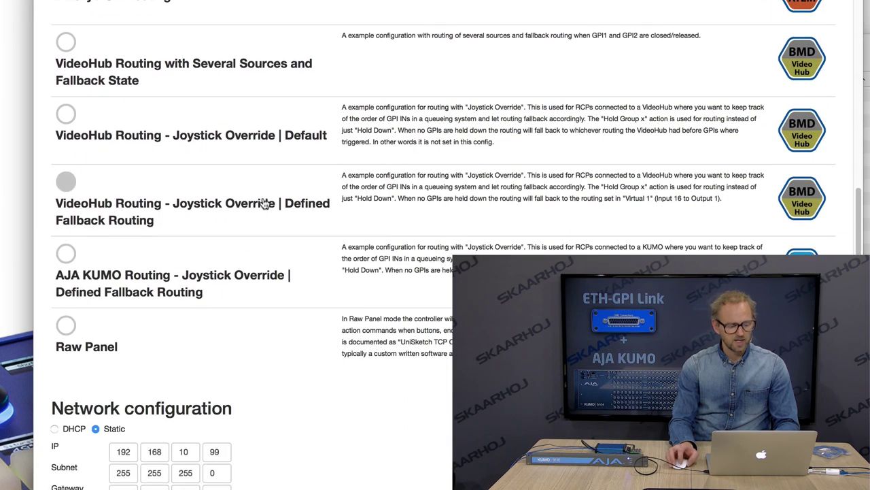
pyautogui.scroll(2, 266, 202)
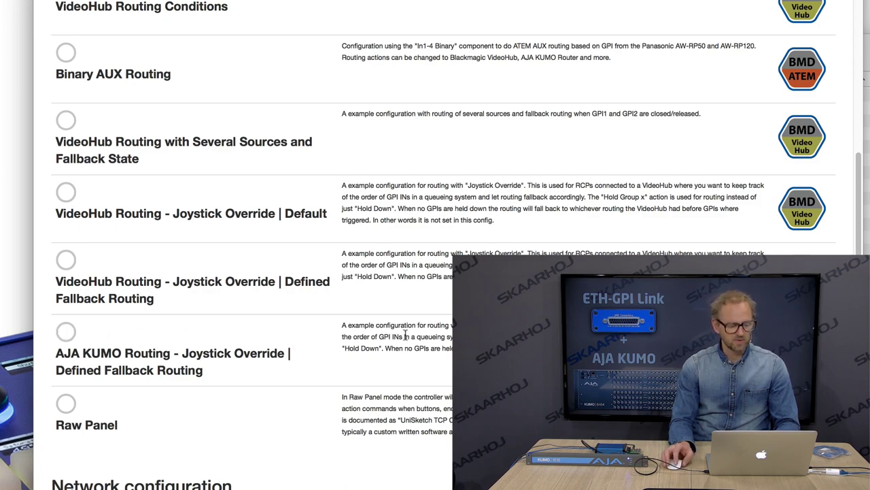
pyautogui.scroll(10, 408, 334)
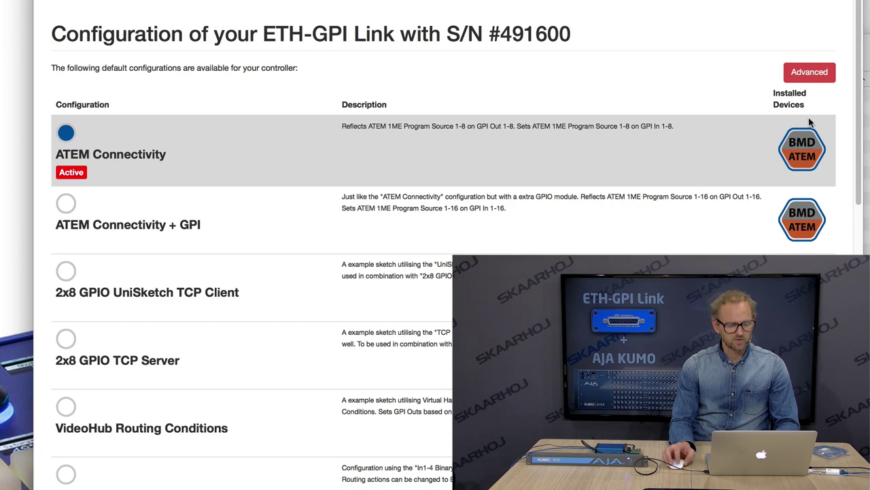
# Switch to the Advanced view and start a new user configuration.
pyautogui.click(815, 73)
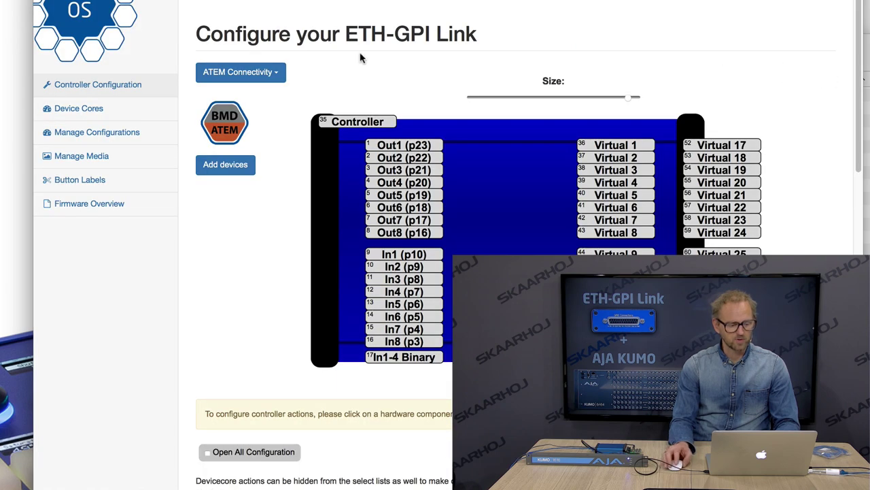
pyautogui.click(261, 80)
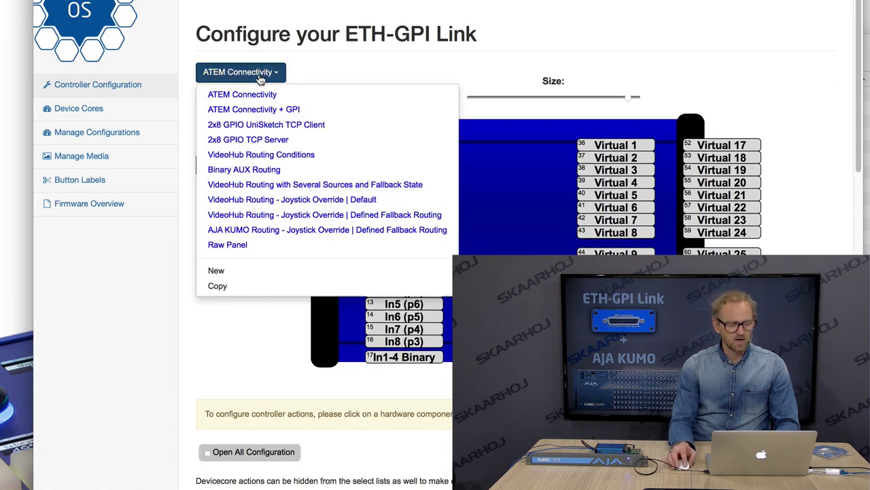
pyautogui.click(236, 272)
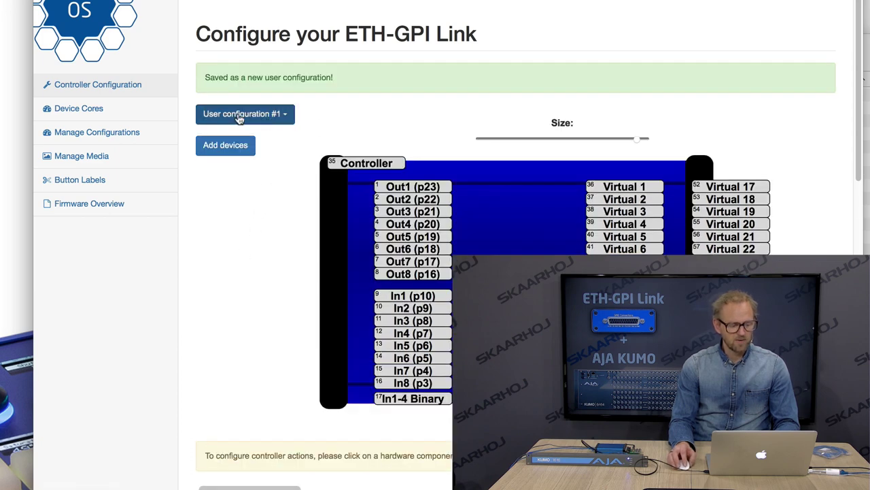
# Rename the new configuration to 'AJA KUMO Test Video' in Manage Configurations.
pyautogui.click(113, 135)
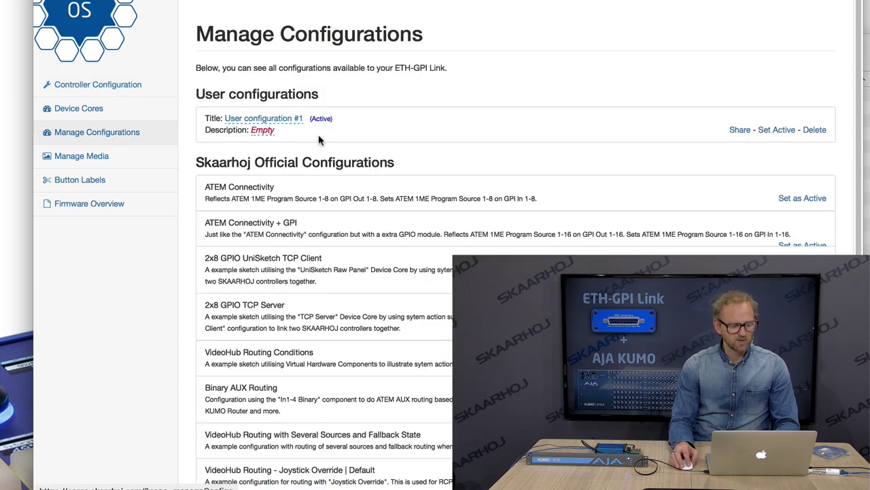
pyautogui.click(289, 119)
pyautogui.moveTo(279, 92); pyautogui.dragTo(210, 92)
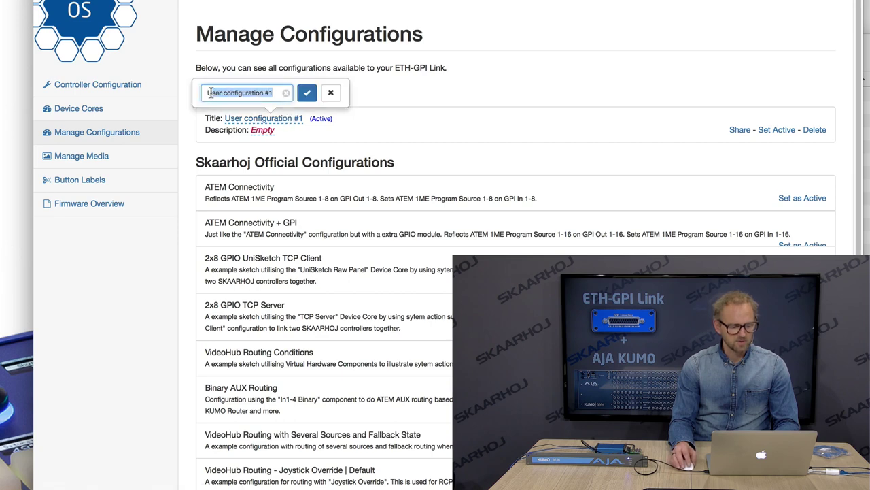
pyautogui.write('AJA KUMO Test Video')
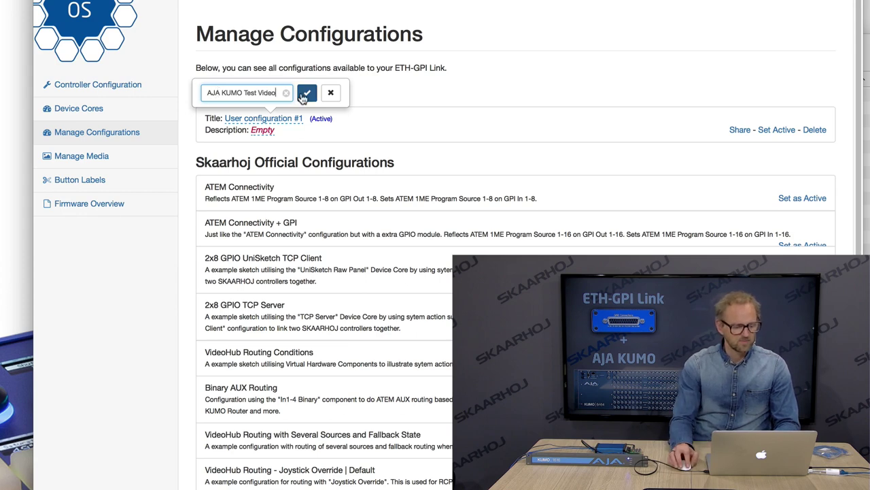
pyautogui.click(306, 92)
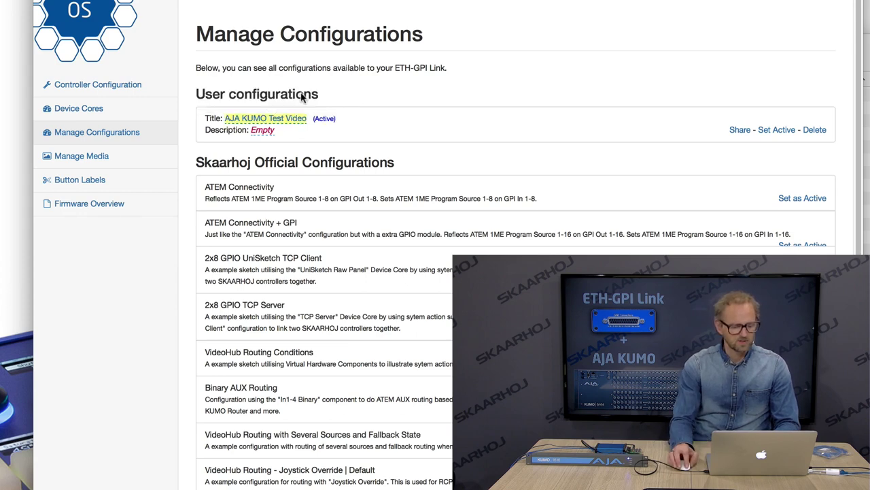
# Add a first AJA KUMO device core and save the settings.
pyautogui.click(108, 87)
pyautogui.click(80, 111)
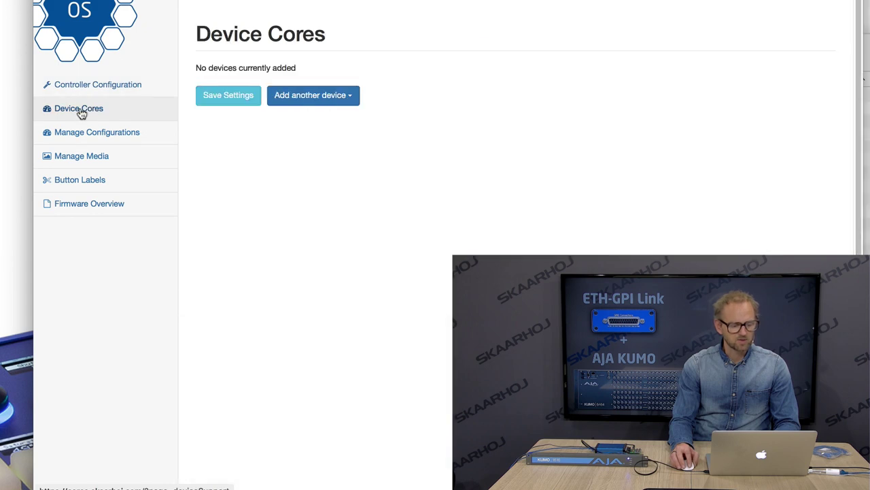
pyautogui.click(314, 95)
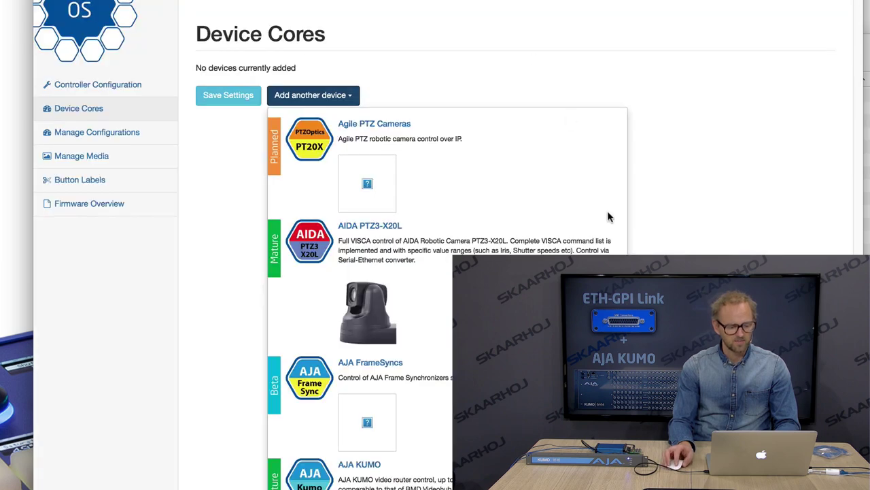
pyautogui.click(673, 211)
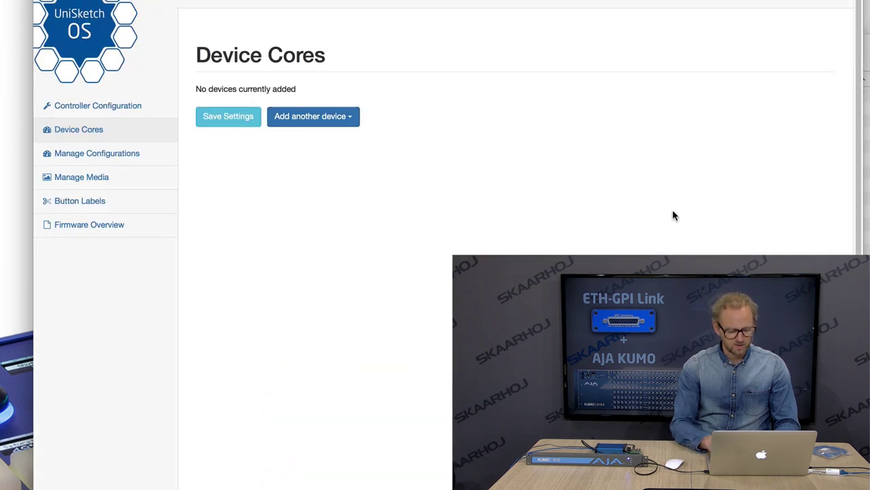
pyautogui.click(323, 125)
pyautogui.scroll(-5, 368, 226)
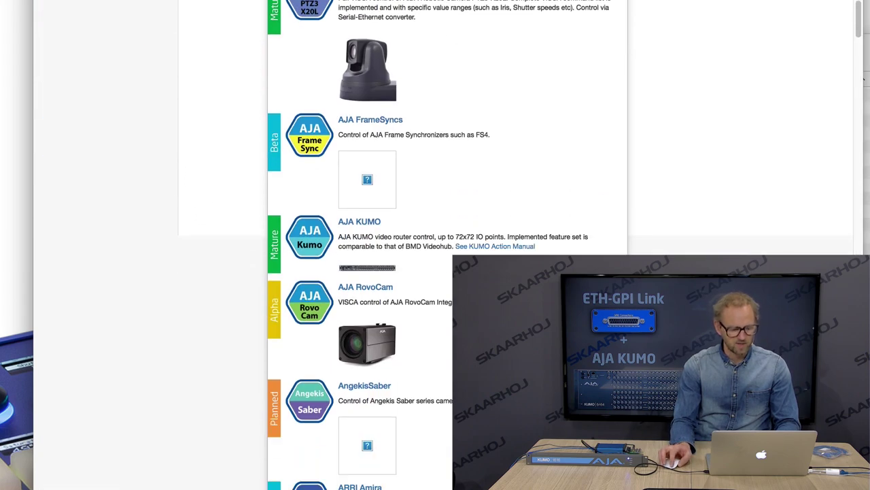
pyautogui.click(366, 225)
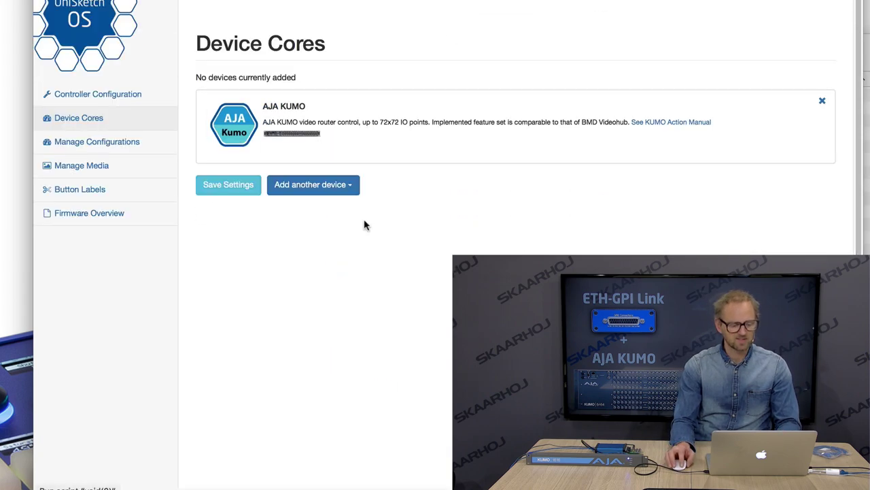
pyautogui.click(240, 192)
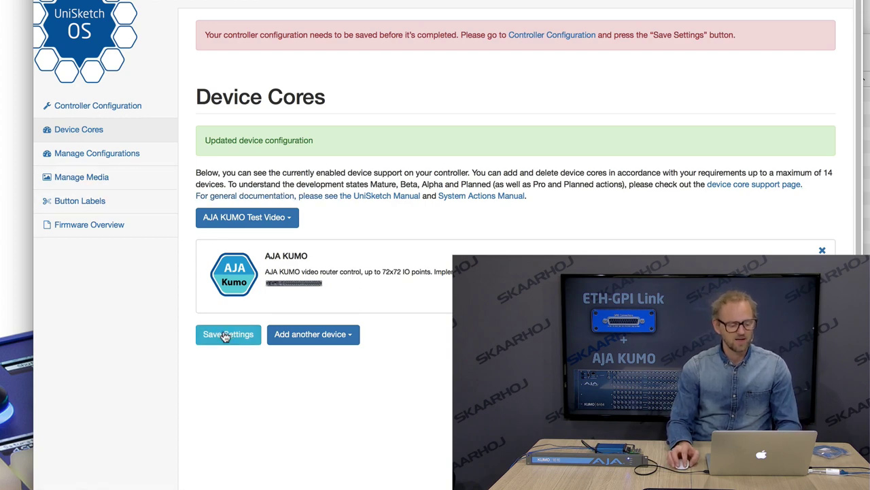
# Add a second AJA KUMO device core and save again.
pyautogui.click(312, 334)
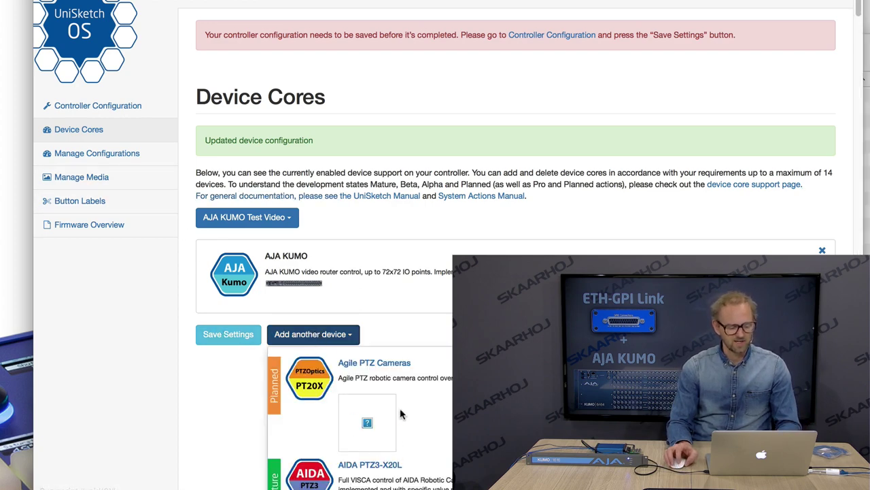
pyautogui.scroll(-5, 400, 411)
pyautogui.click(397, 414)
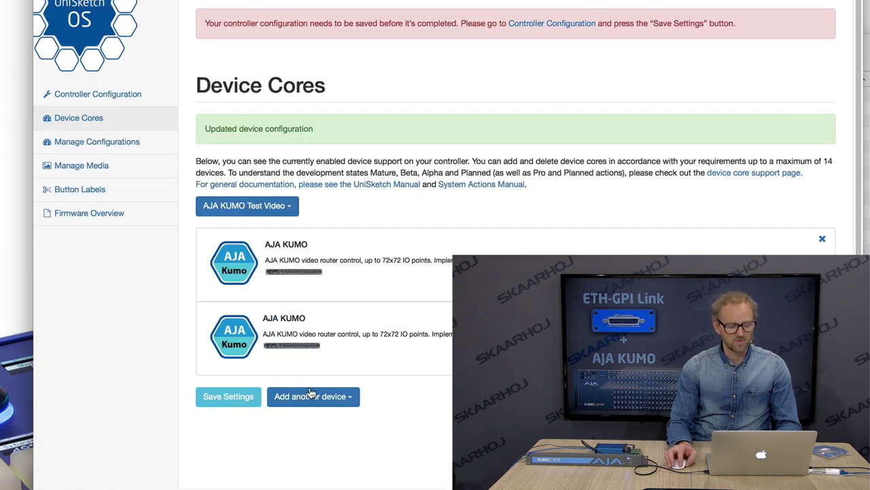
pyautogui.click(238, 400)
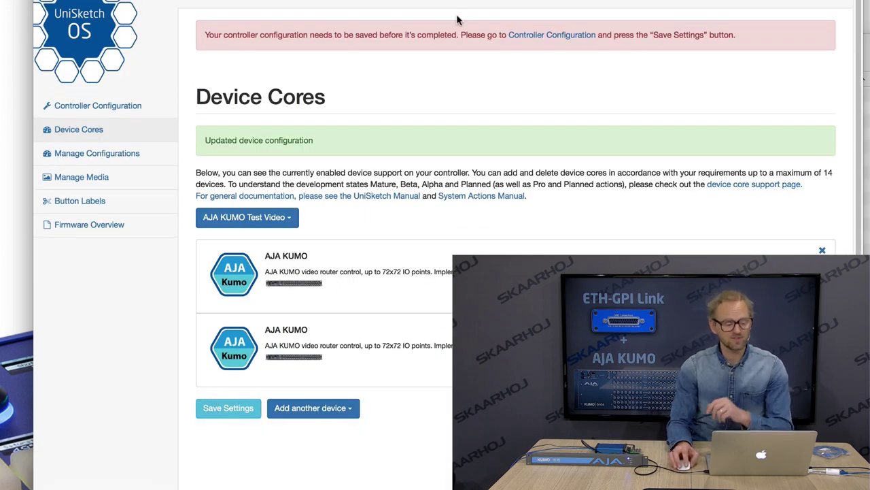
# Enable the first AJA KUMO device's settings under Devices Settings.
pyautogui.click(540, 35)
pyautogui.scroll(-1, 788, 56)
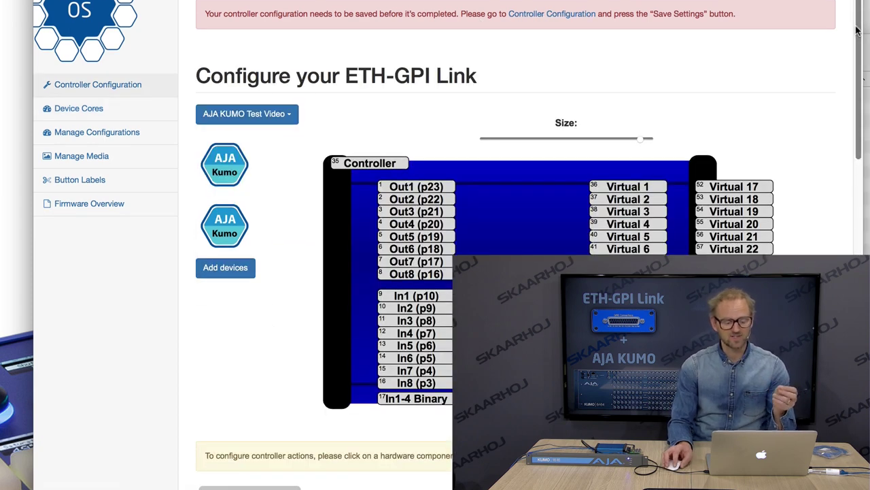
pyautogui.scroll(-15, 857, 27)
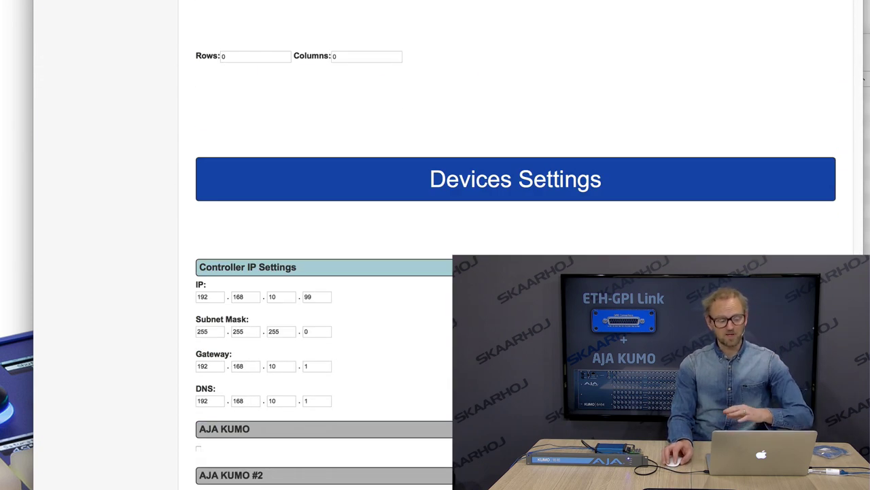
pyautogui.click(201, 448)
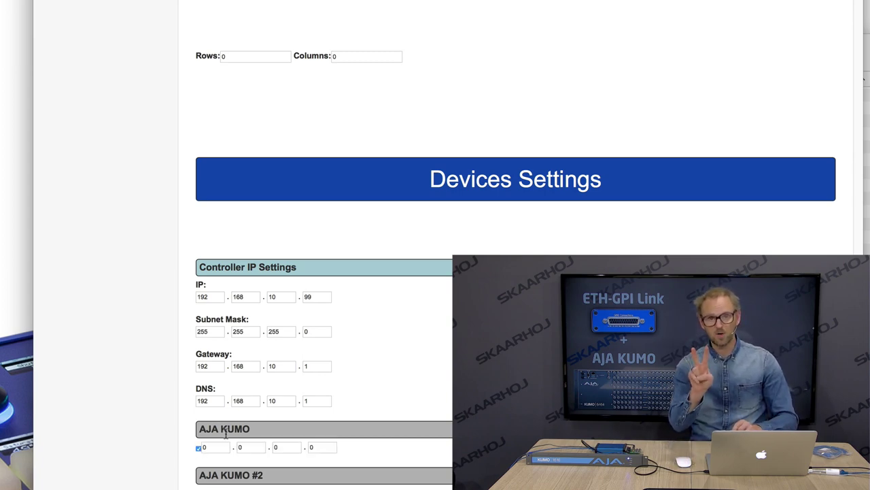
pyautogui.scroll(-1, 227, 436)
# Enter 192.168.10.232 as the AJA KUMO's IP address.
pyautogui.click(212, 432)
pyautogui.write('192')
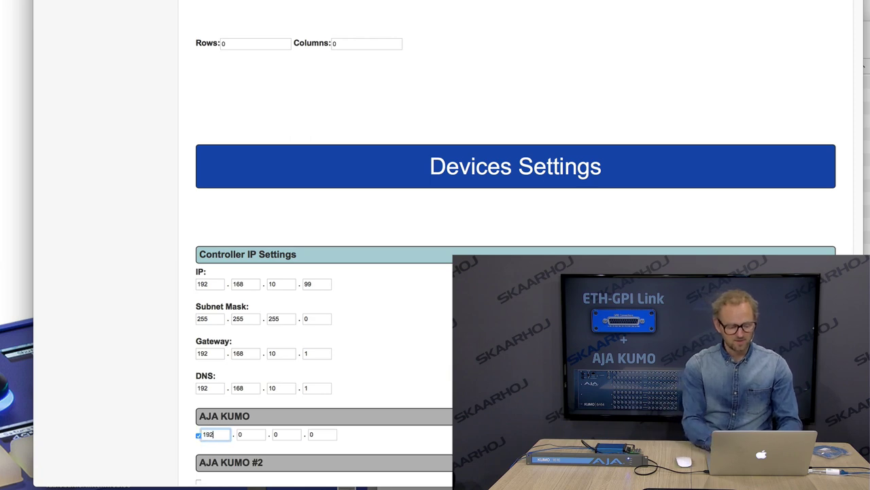
pyautogui.press('Tab')
pyautogui.write('168')
pyautogui.press('Tab')
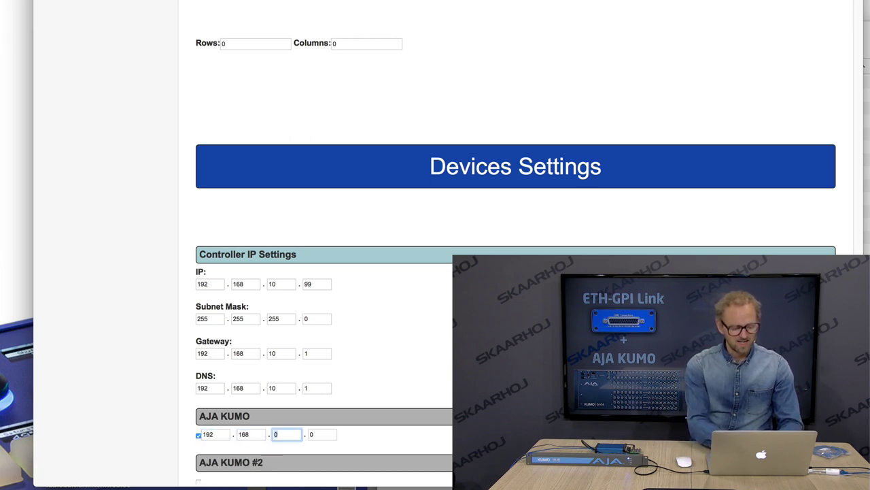
pyautogui.write('1')
pyautogui.press('Tab')
pyautogui.press('BackSpace')
pyautogui.hotkey('shift', 'Tab')
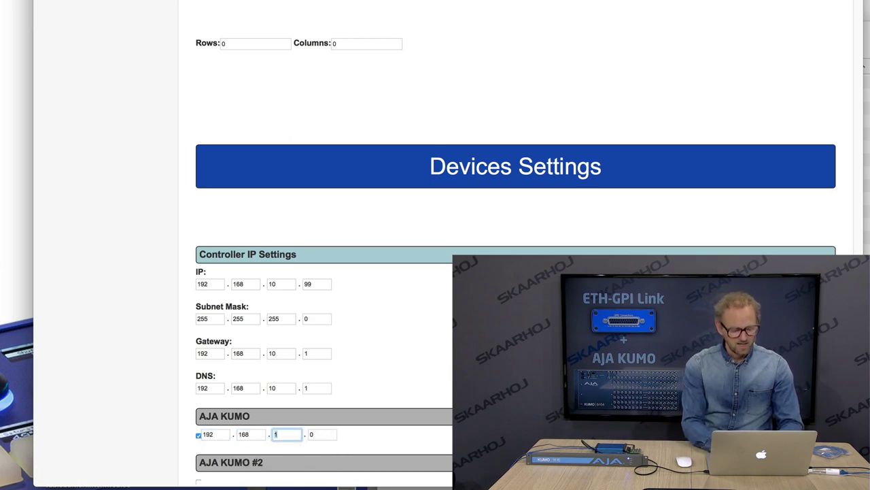
pyautogui.write('10')
pyautogui.press('Tab')
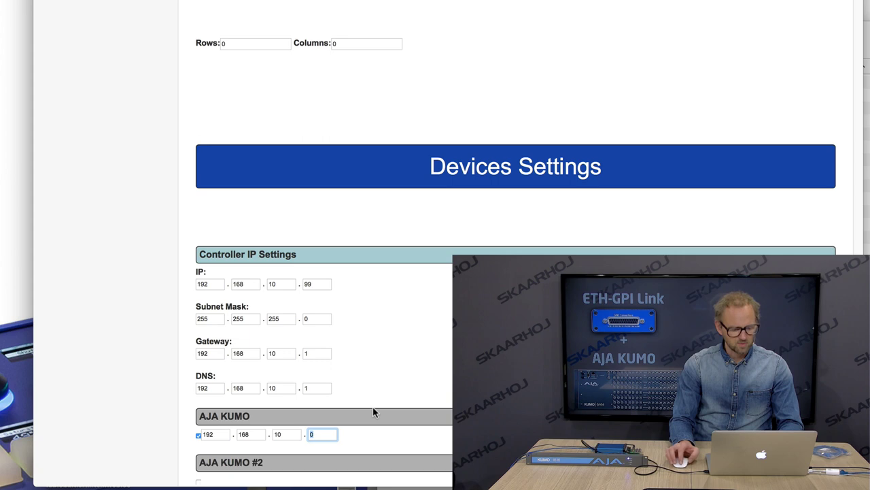
pyautogui.write('232')
pyautogui.click(385, 333)
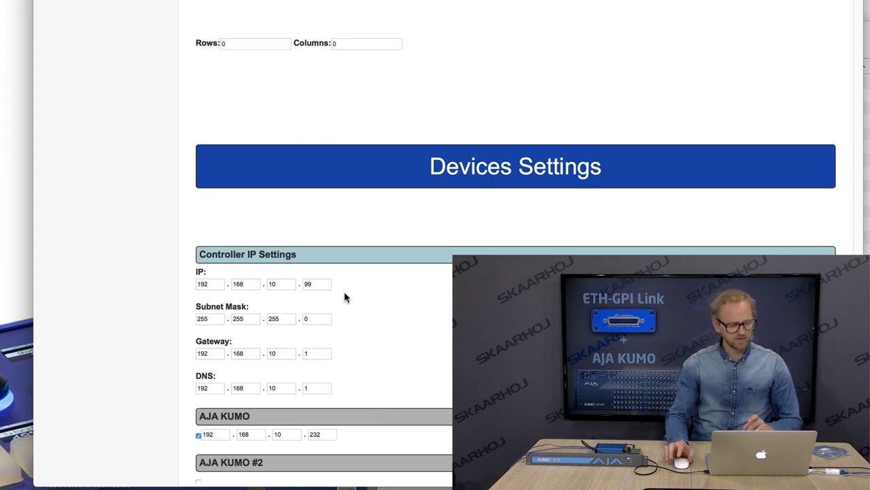
# Save the configuration with the new KUMO address.
pyautogui.scroll(-1, 404, 339)
pyautogui.scroll(1, 404, 338)
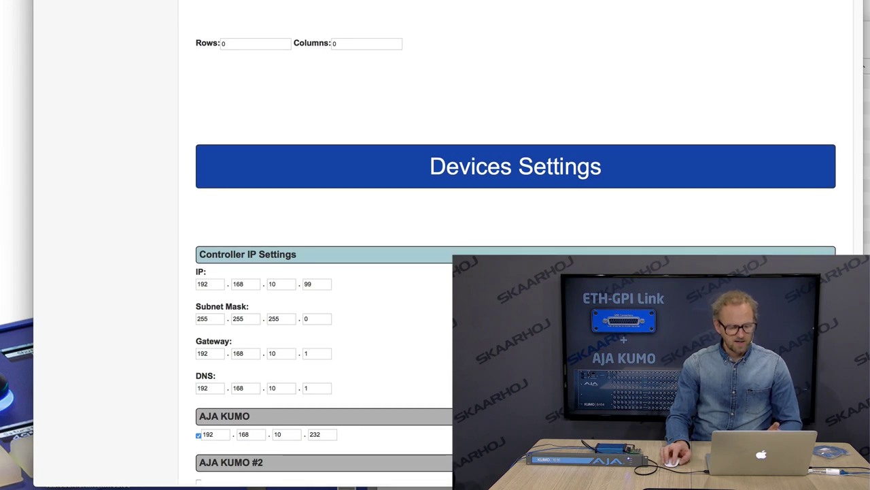
pyautogui.press('Return')
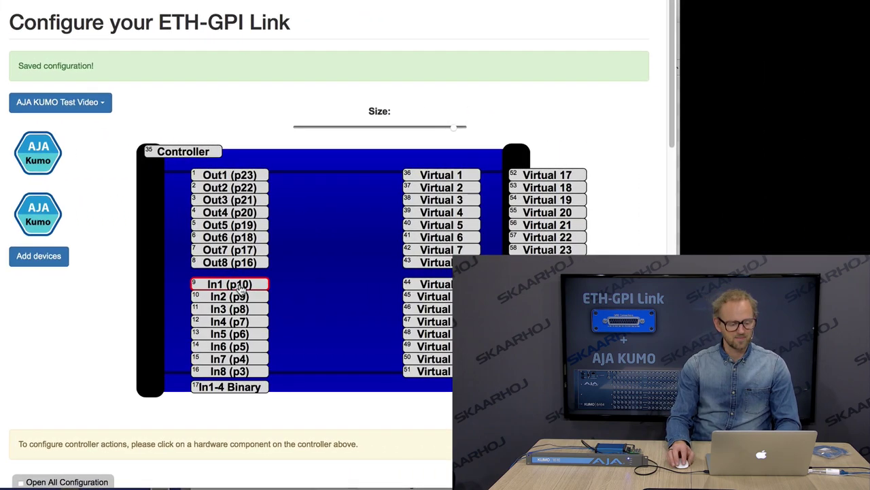
pyautogui.click(416, 283)
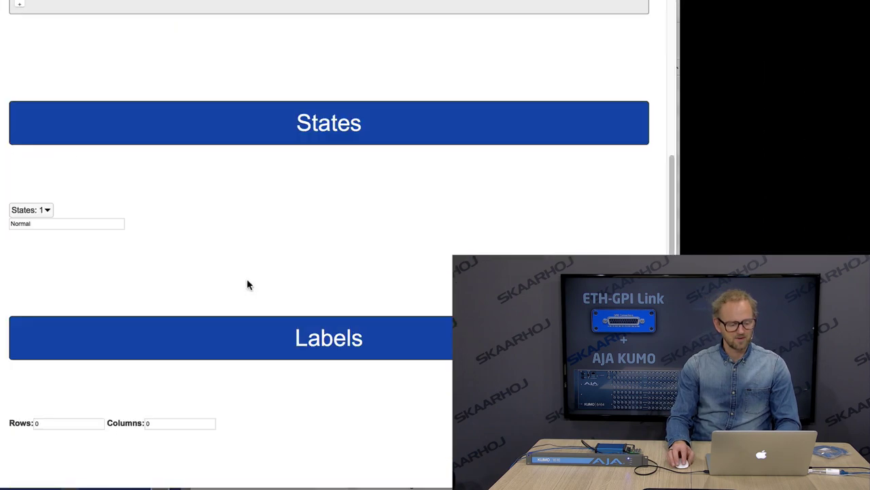
# Add In2 and In3 panels, and make In1 route KUMO input 1 to output 6.
pyautogui.scroll(3, 199, 57)
pyautogui.click(230, 3)
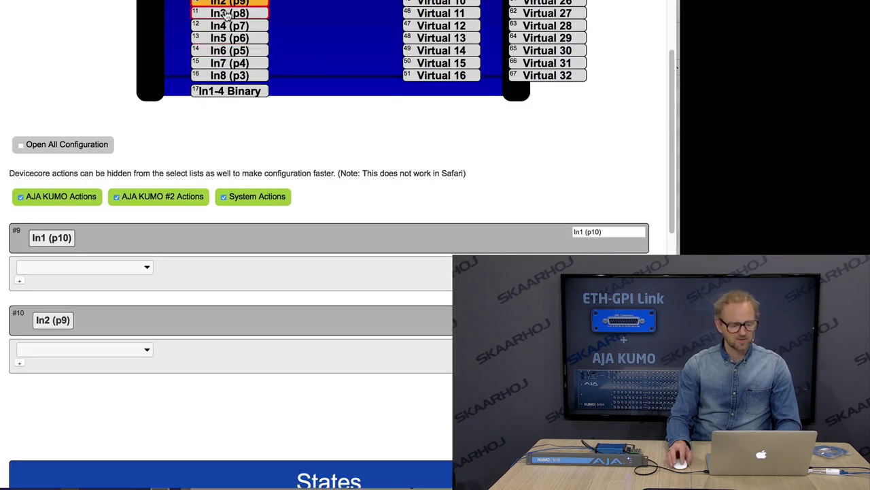
pyautogui.click(229, 14)
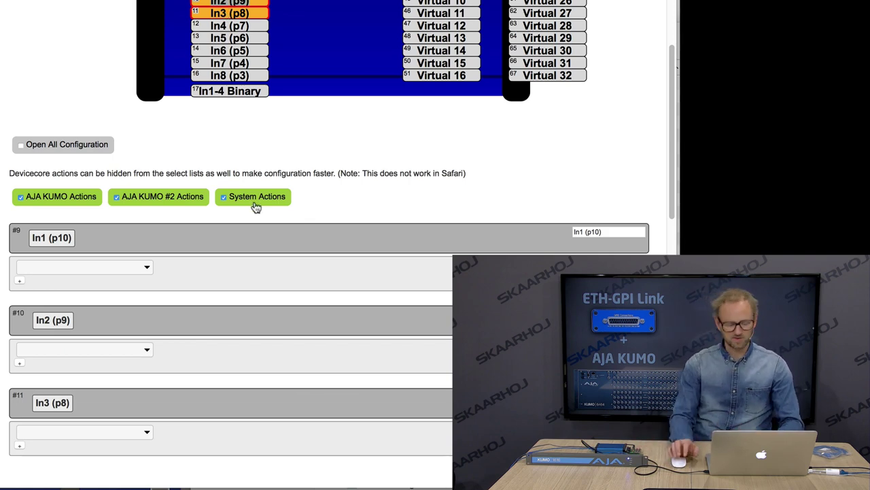
pyautogui.scroll(1, 141, 268)
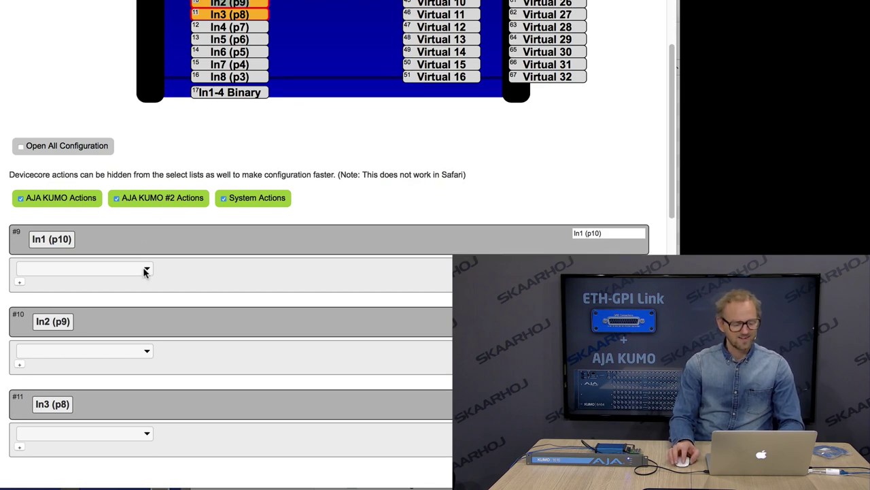
pyautogui.click(145, 270)
pyautogui.click(140, 281)
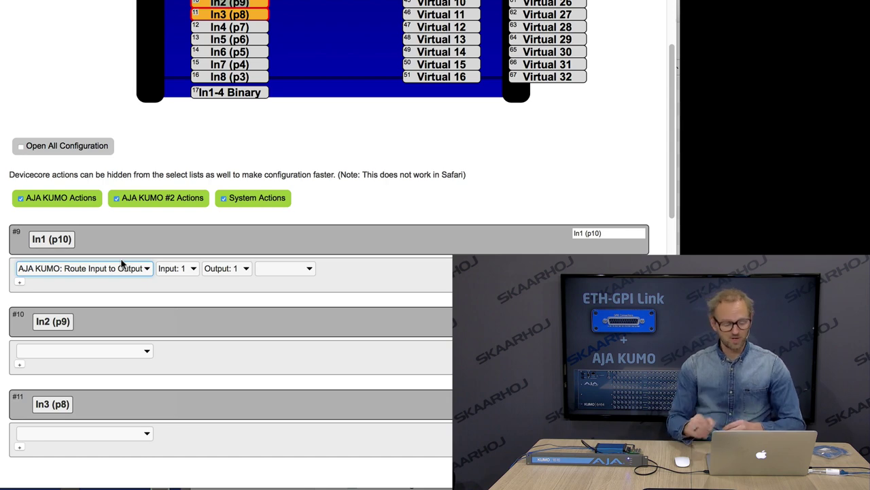
pyautogui.click(223, 269)
pyautogui.click(231, 339)
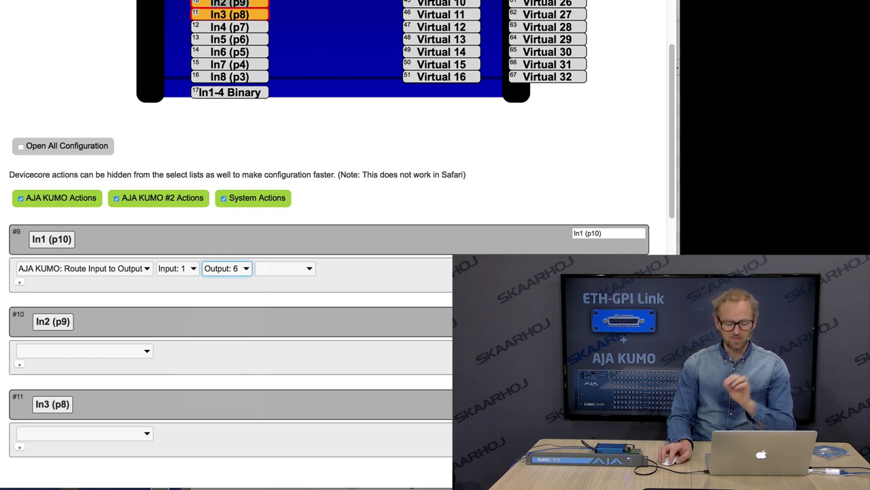
# Give In2 and In3 the same route action with inputs 2 and 3.
pyautogui.click(105, 347)
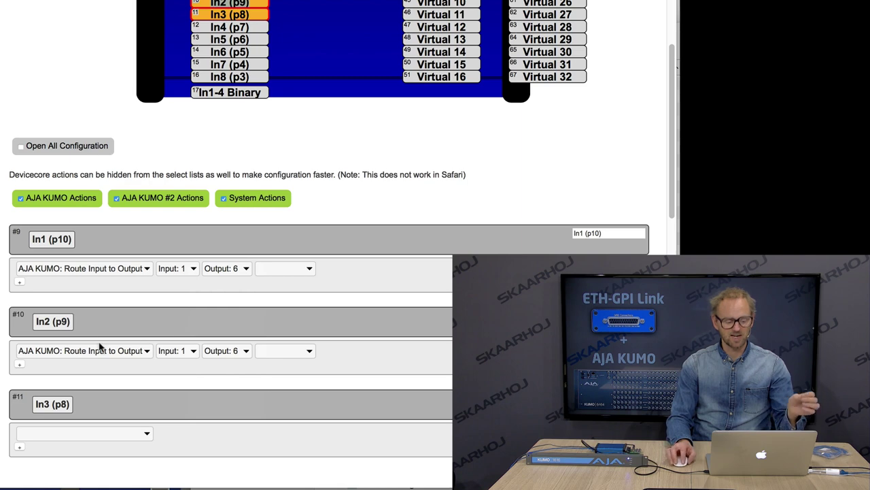
pyautogui.click(180, 352)
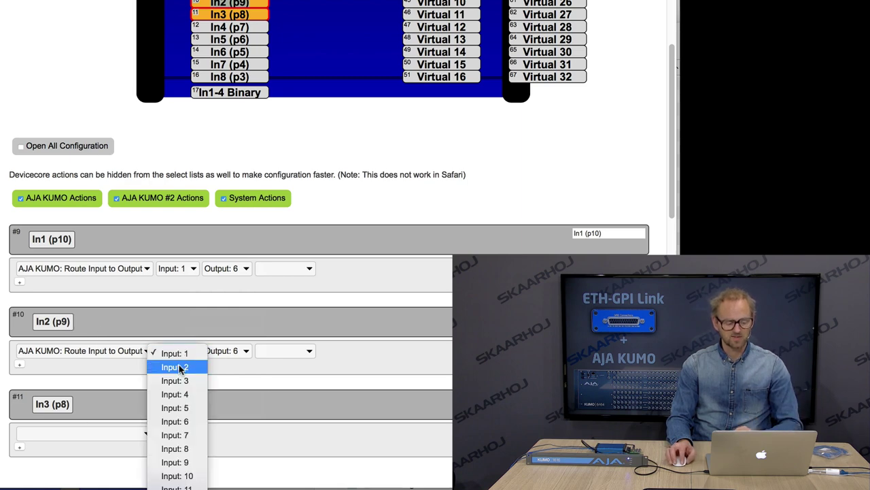
pyautogui.click(181, 367)
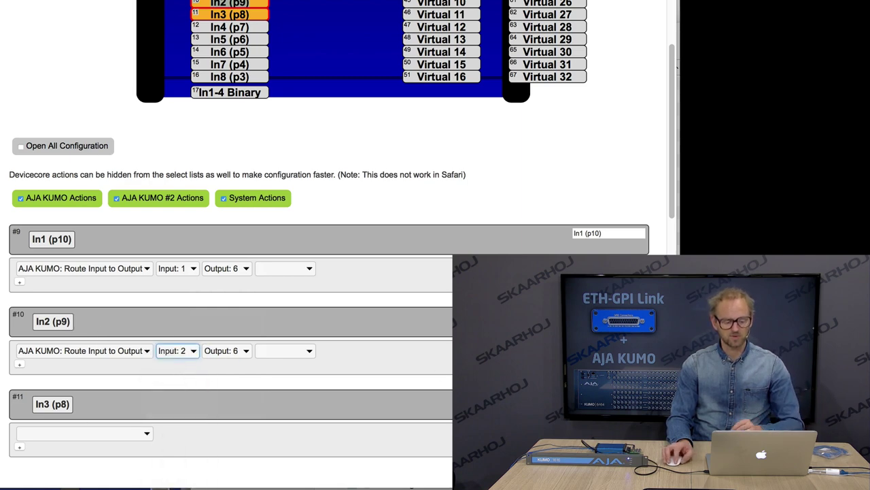
pyautogui.click(82, 433)
pyautogui.click(175, 433)
pyautogui.click(175, 448)
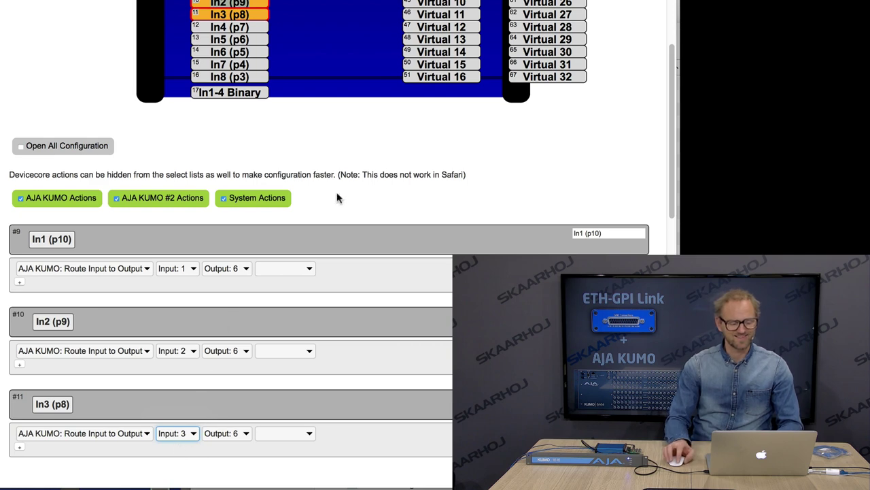
pyautogui.scroll(4, 352, 178)
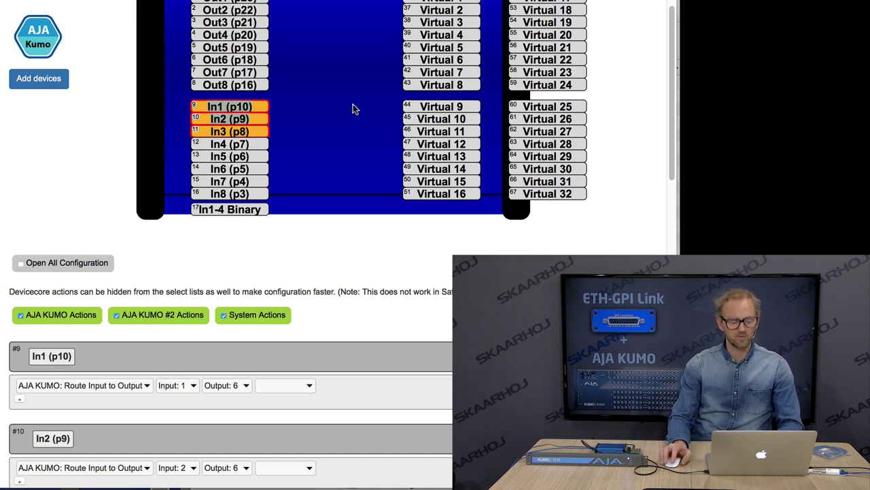
# Add Out2 and Out3 panels, and make Out1 route KUMO input 3 to output 6.
pyautogui.scroll(-10, 247, 3)
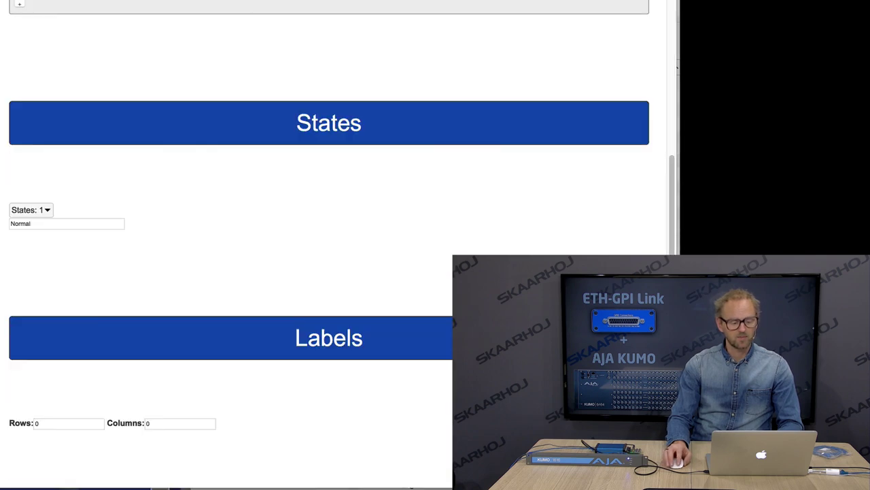
pyautogui.click(93, 19)
pyautogui.press('Escape')
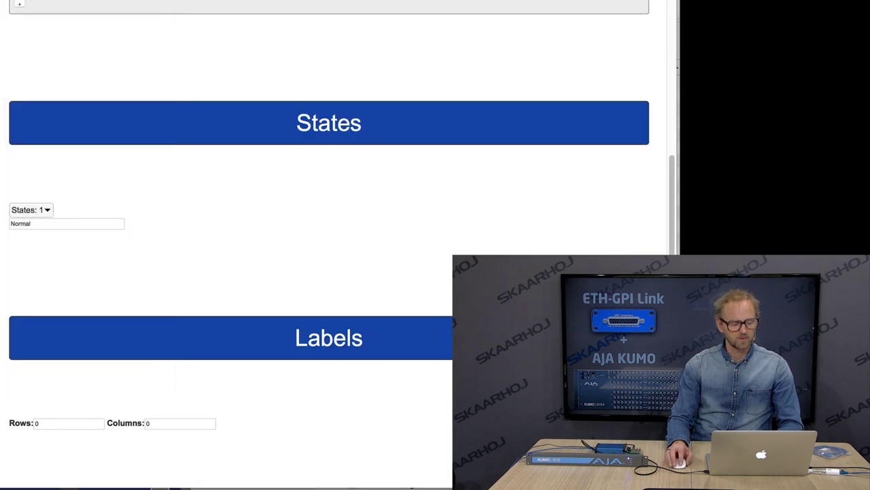
pyautogui.scroll(5, 314, 47)
pyautogui.scroll(4, 314, 48)
pyautogui.click(247, 60)
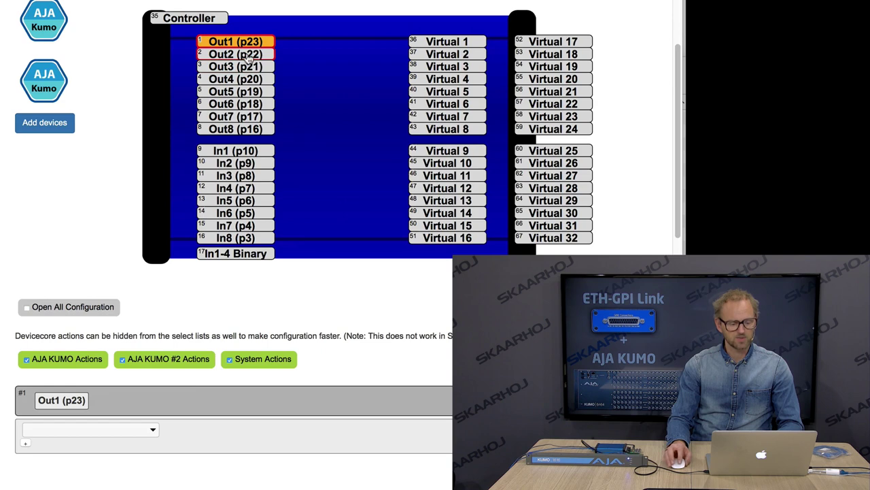
pyautogui.click(248, 64)
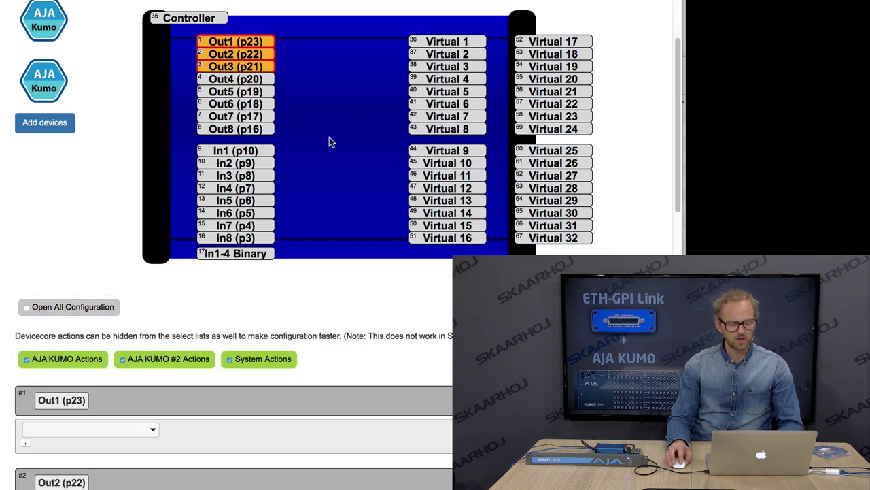
pyautogui.scroll(-4, 351, 194)
pyautogui.click(136, 178)
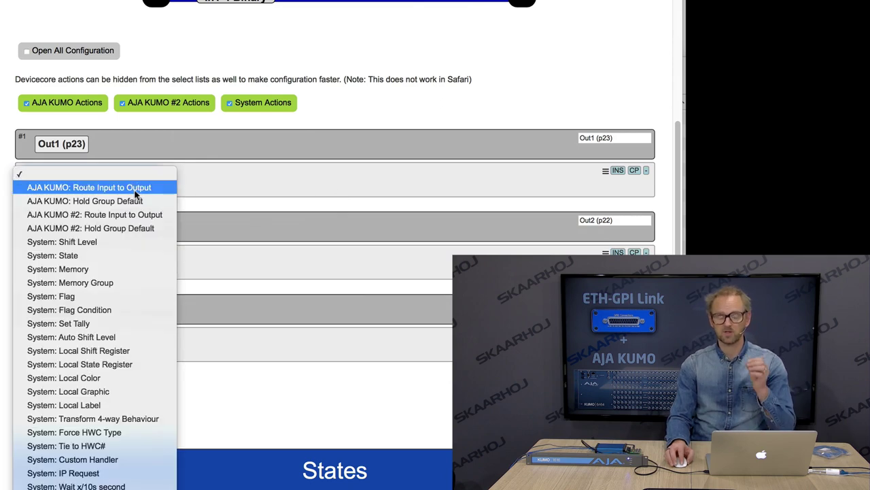
pyautogui.click(134, 190)
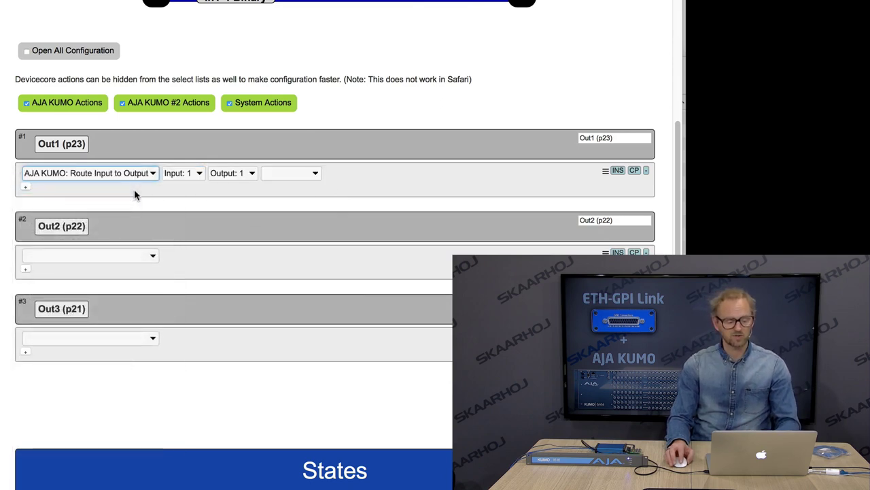
pyautogui.click(195, 173)
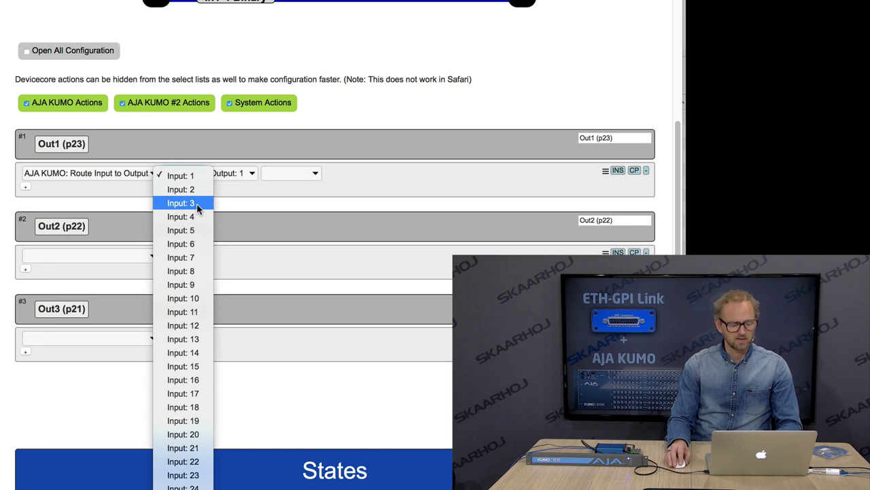
pyautogui.click(213, 208)
pyautogui.click(237, 173)
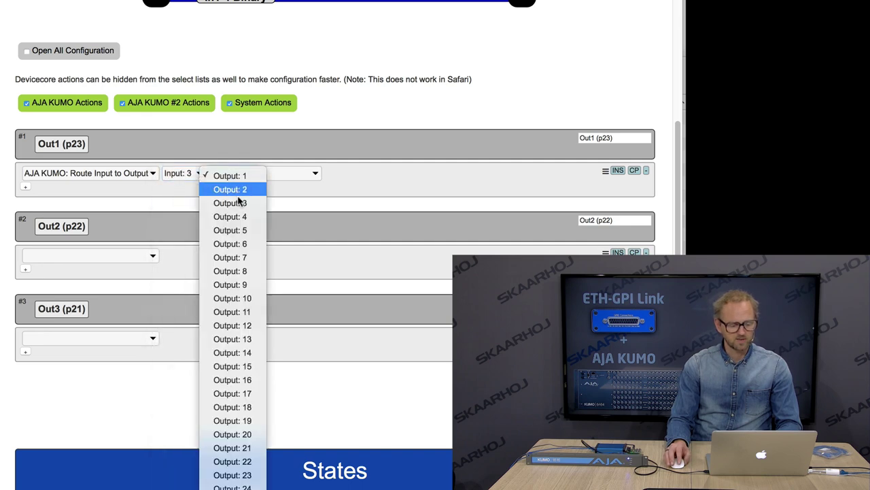
pyautogui.click(238, 243)
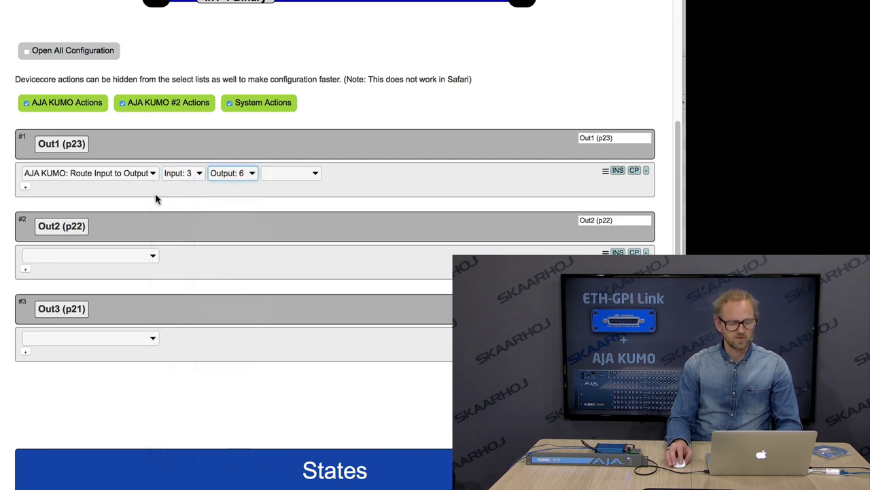
# Set Out2 to 'AJA KUMO: Route Input to Output' with input 10 to output 5.
pyautogui.click(144, 256)
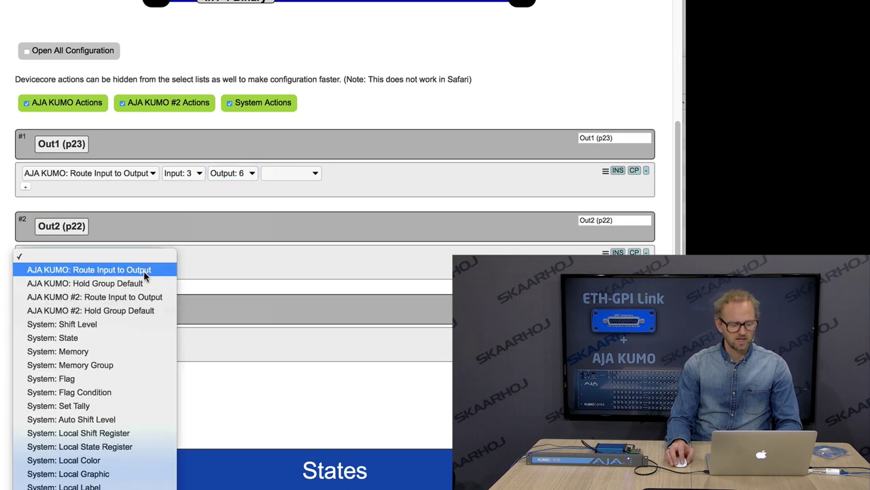
pyautogui.click(143, 270)
pyautogui.click(197, 257)
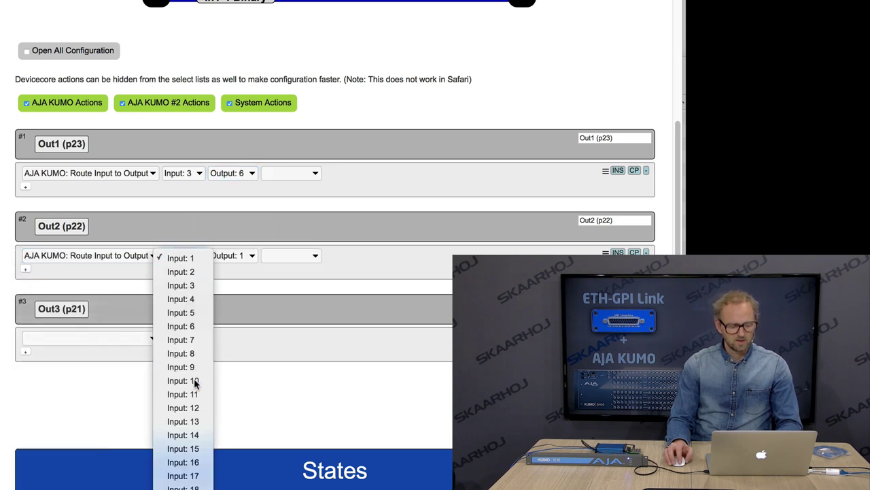
pyautogui.click(195, 380)
pyautogui.click(248, 257)
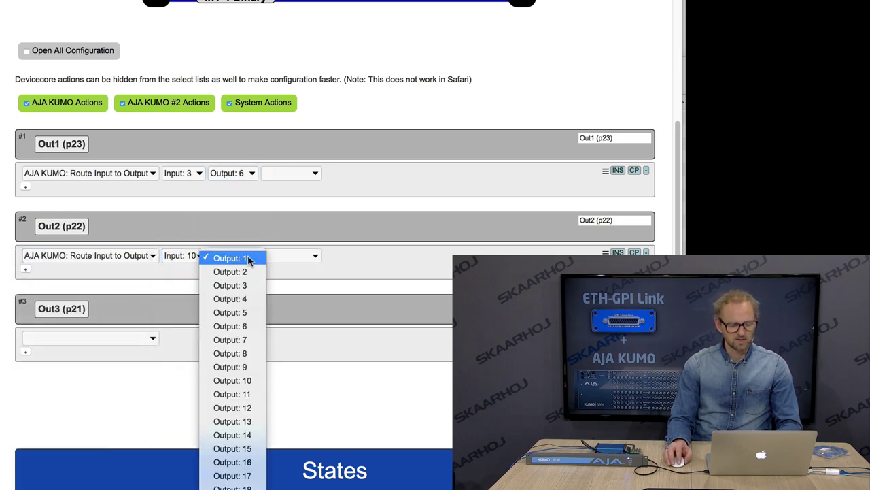
pyautogui.click(249, 312)
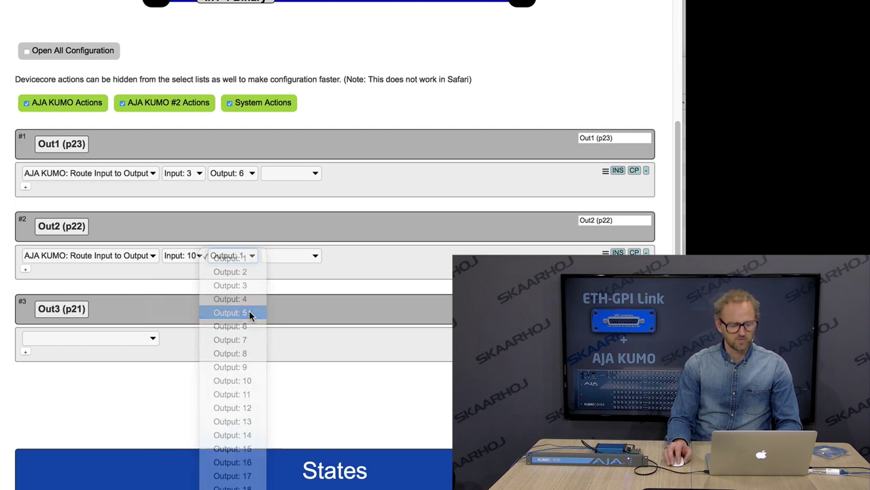
# Set Out3 to 'AJA KUMO: Route Input to Output' with input 11 to output 5.
pyautogui.click(153, 338)
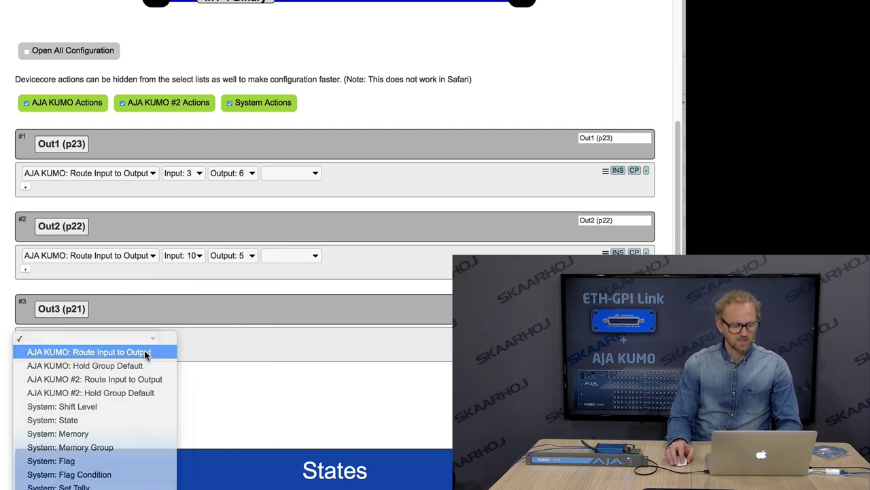
pyautogui.click(145, 354)
pyautogui.click(189, 338)
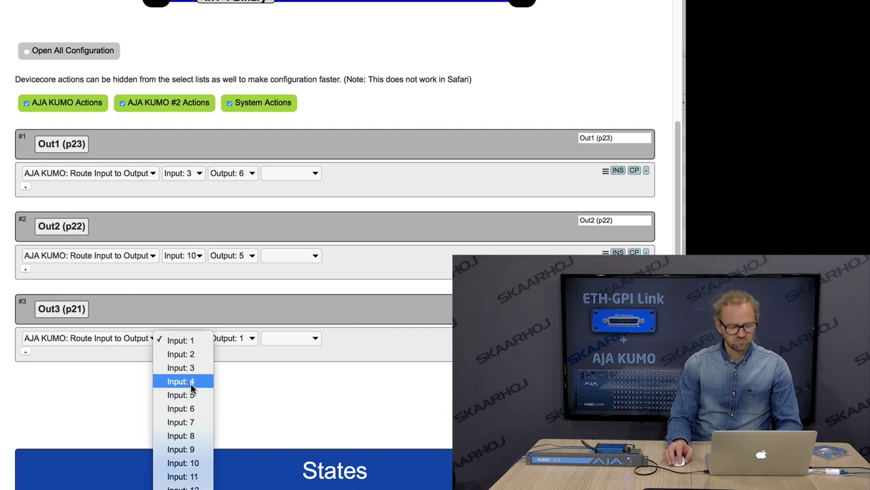
pyautogui.click(192, 476)
pyautogui.click(231, 338)
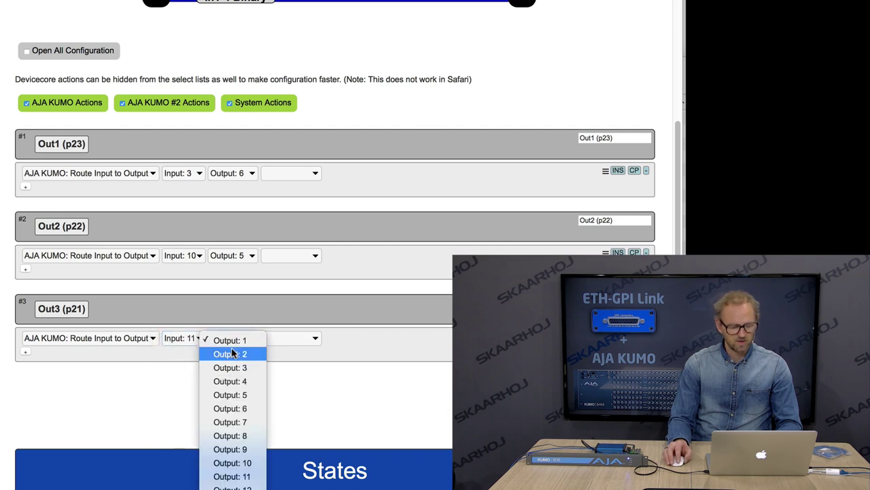
pyautogui.click(238, 398)
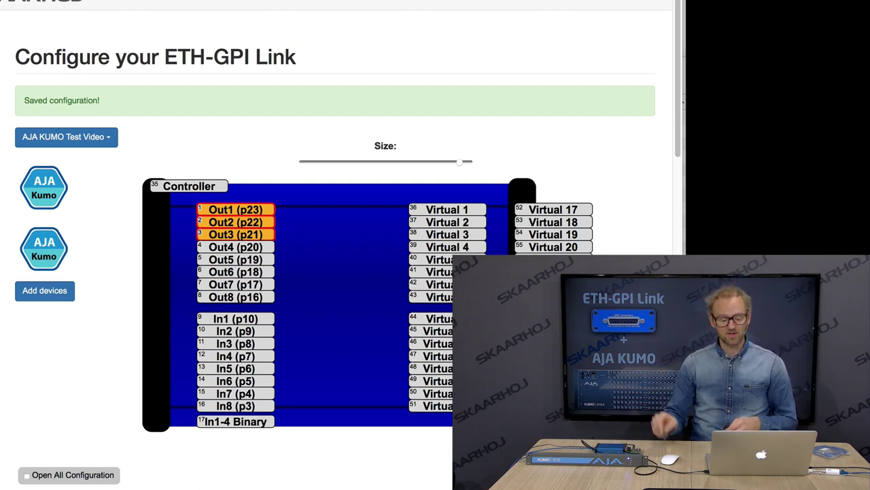
# Return to the Firmware Updater and flash the saved configuration to the ETH-GPI Link.
pyautogui.press('super+Tab')
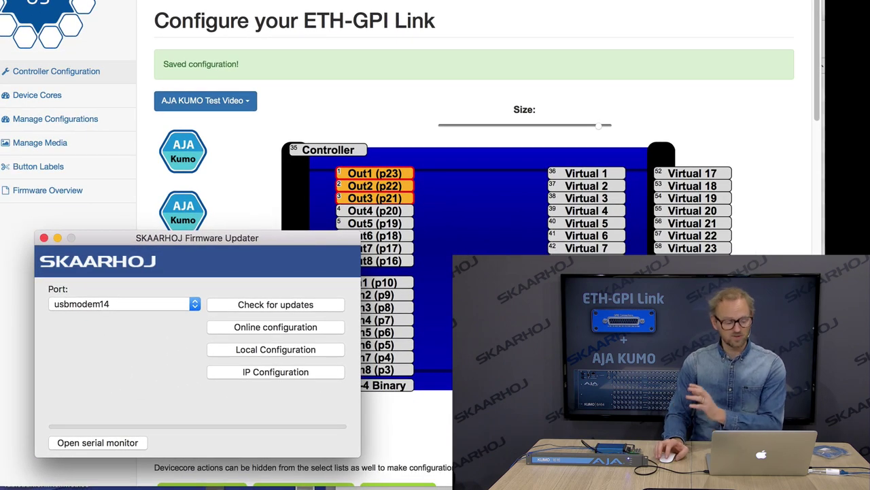
pyautogui.click(277, 305)
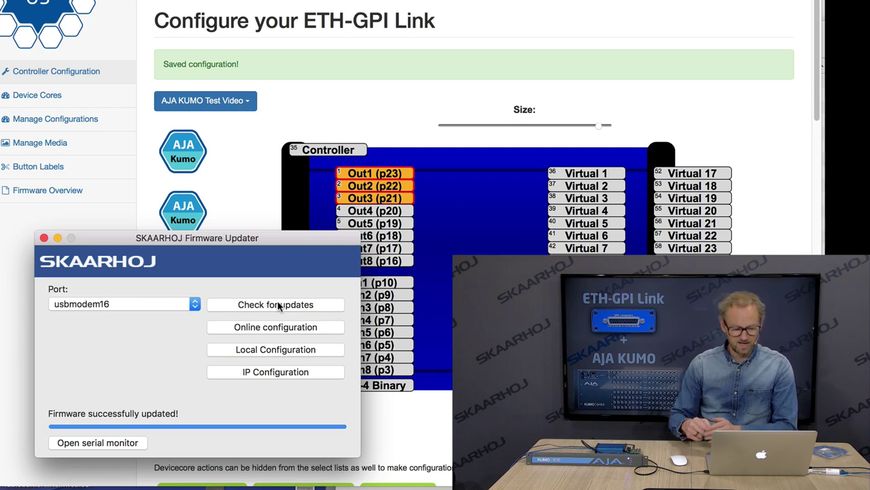
# Open the device's serial monitor and move and enlarge its window.
pyautogui.click(83, 443)
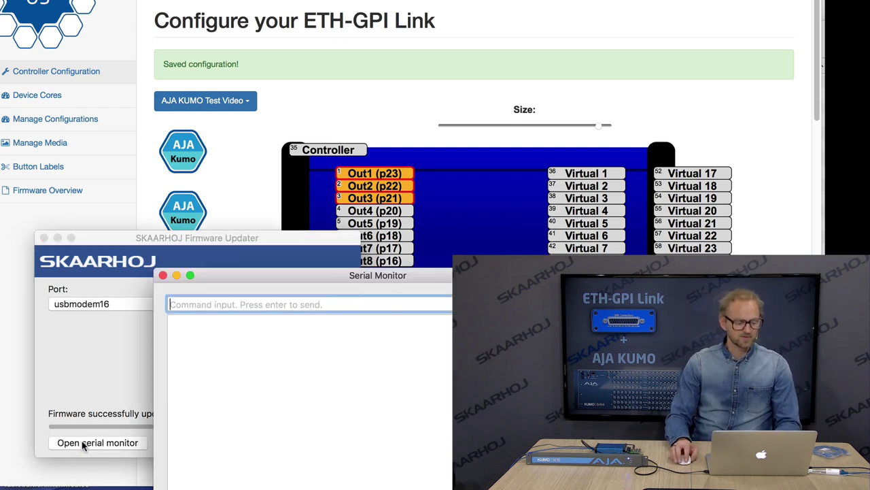
pyautogui.moveTo(275, 283); pyautogui.dragTo(209, 189)
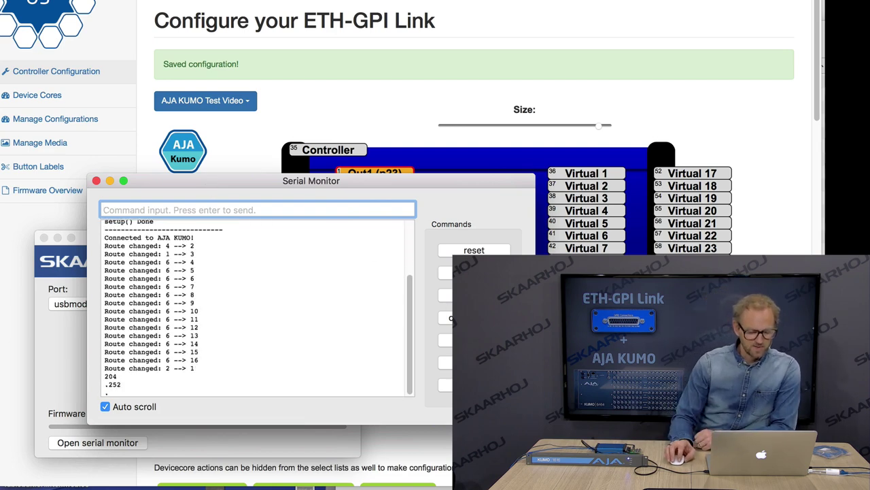
pyautogui.moveTo(535, 425); pyautogui.dragTo(571, 479)
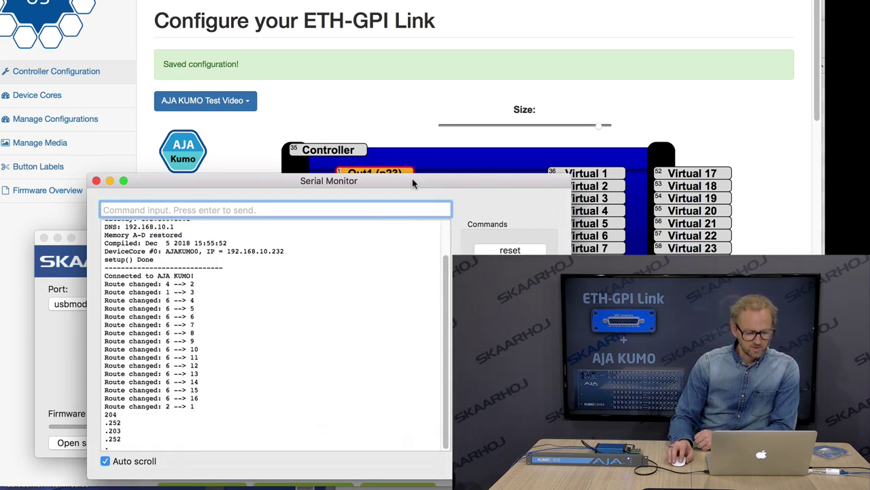
pyautogui.moveTo(412, 184); pyautogui.dragTo(421, 134)
# Review the unit IP, KUMO IP 192.168.10.232, 'Connected to AJA KUMO!' and 'Route changed' log lines.
pyautogui.click(114, 412)
pyautogui.scroll(2, 237, 315)
pyautogui.scroll(-1, 237, 315)
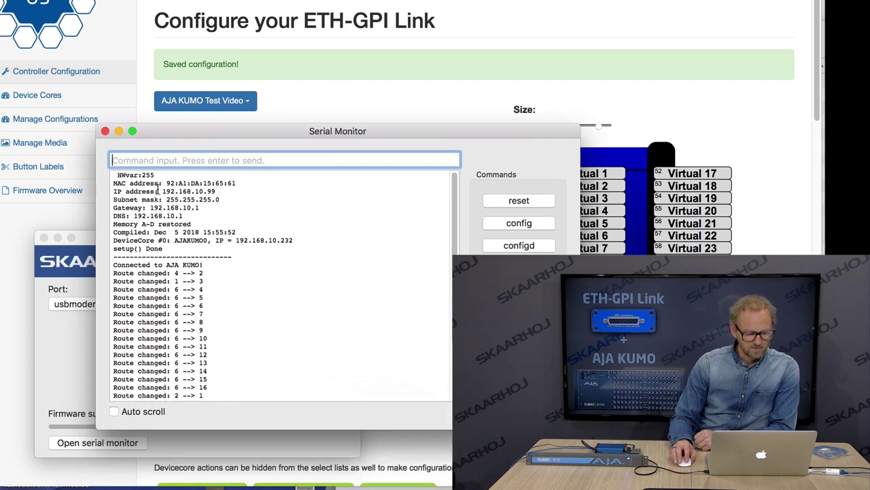
pyautogui.moveTo(157, 191); pyautogui.dragTo(217, 187)
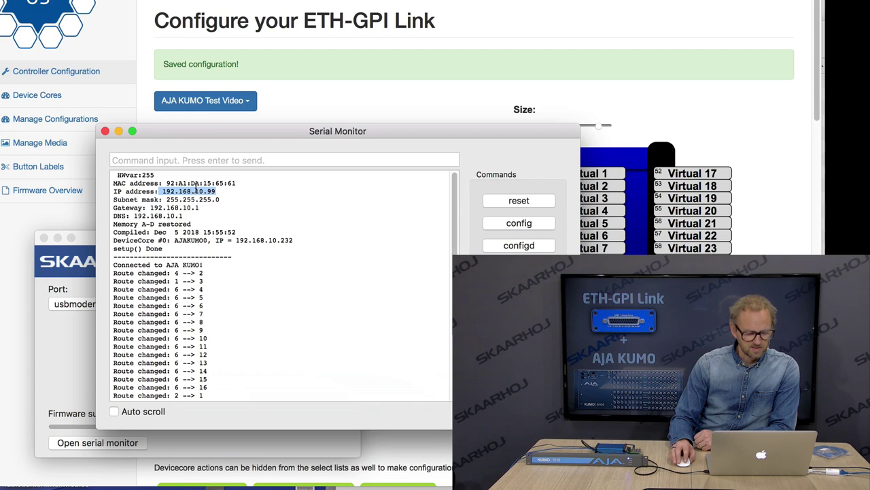
pyautogui.moveTo(229, 237); pyautogui.dragTo(298, 237)
pyautogui.moveTo(114, 268); pyautogui.dragTo(205, 264)
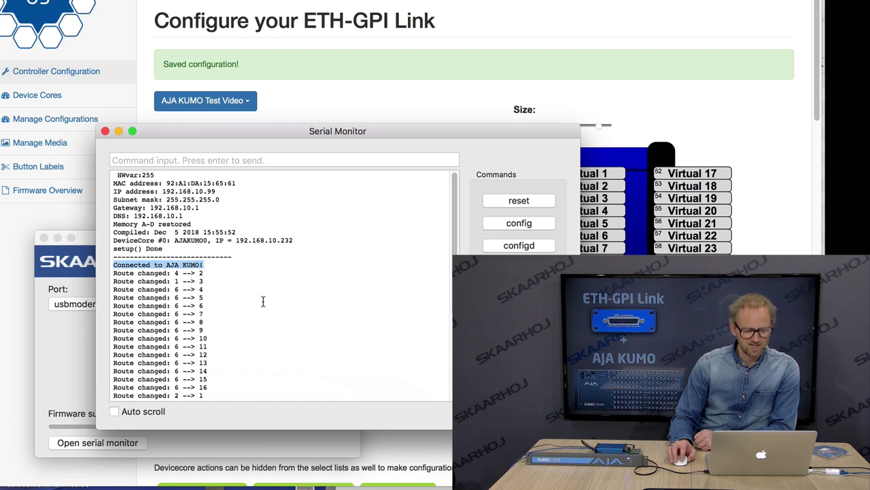
pyautogui.moveTo(114, 273); pyautogui.dragTo(230, 401)
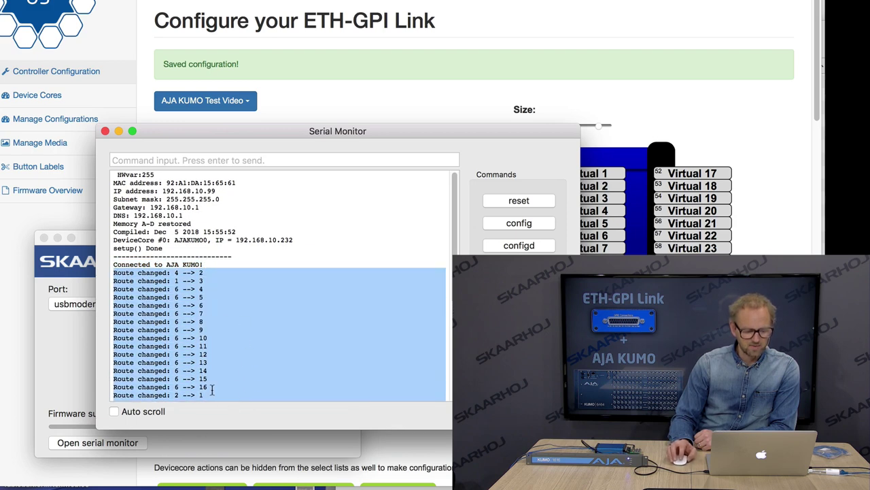
pyautogui.scroll(-10, 212, 389)
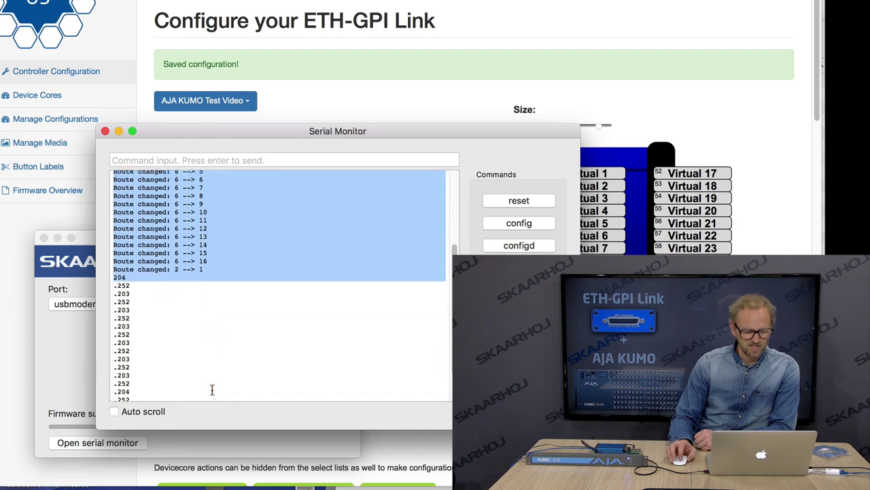
pyautogui.click(113, 412)
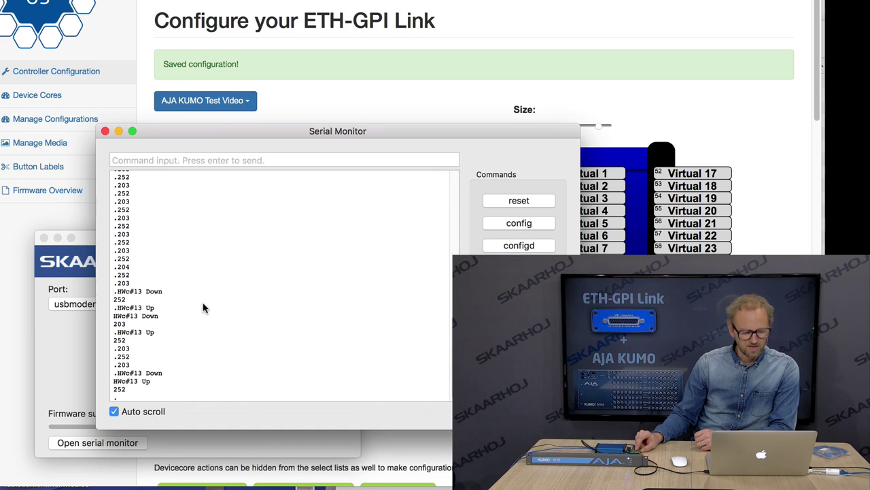
pyautogui.click(622, 125)
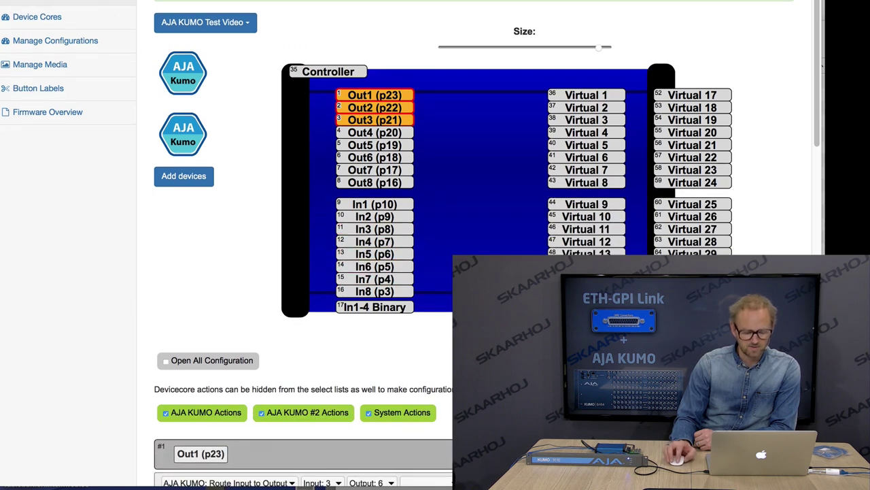
pyautogui.press('super+Tab')
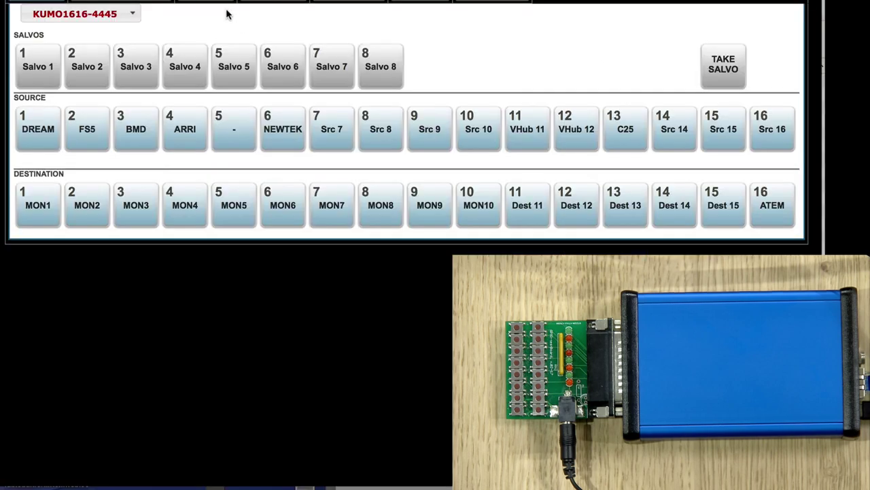
# Select sources FS5, BMD, FS5 and DREAM on the KUMO router panel.
pyautogui.click(108, 123)
pyautogui.click(139, 124)
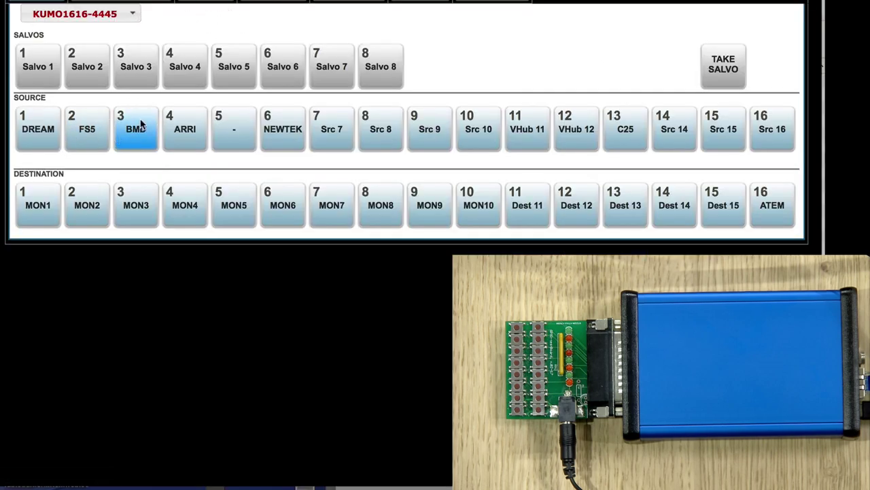
pyautogui.click(87, 135)
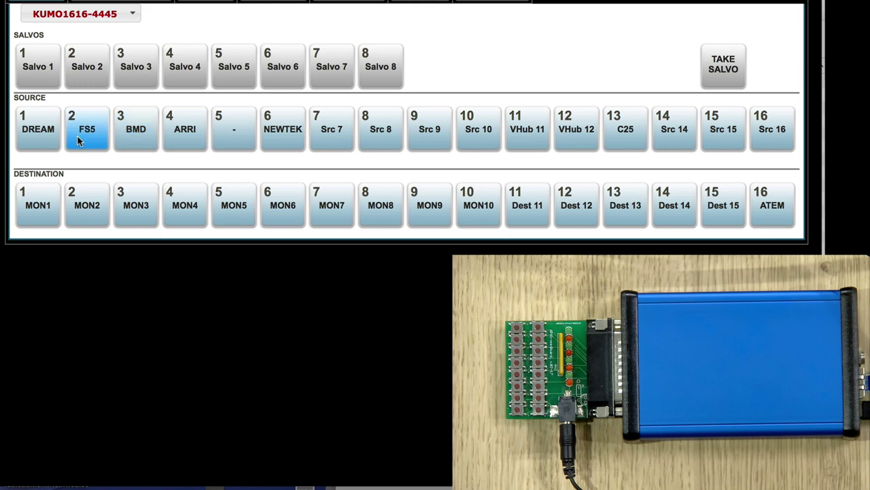
pyautogui.click(49, 140)
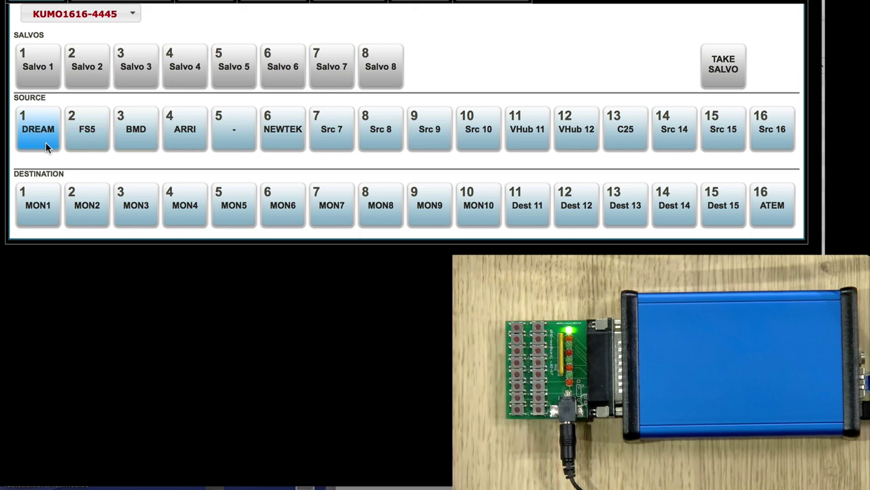
# Return to the HOME routing panel and check which source feeds MON6.
pyautogui.click(128, 1)
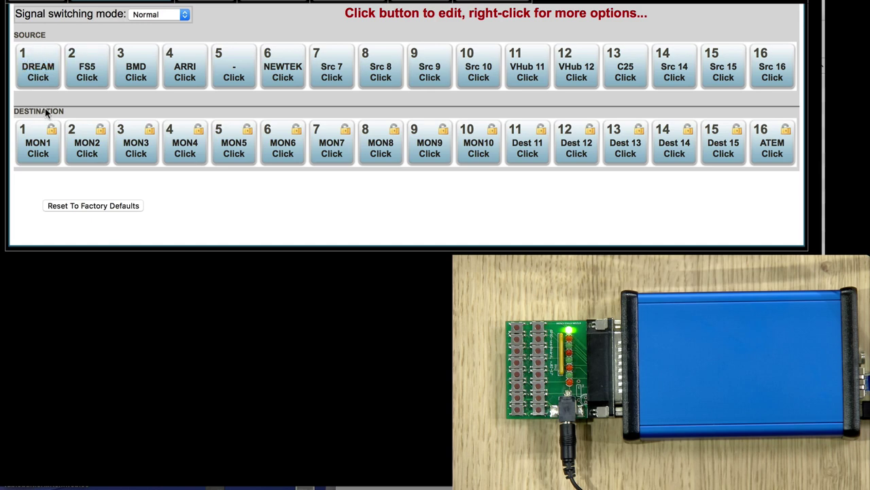
pyautogui.click(45, 145)
pyautogui.scroll(1, 164, 150)
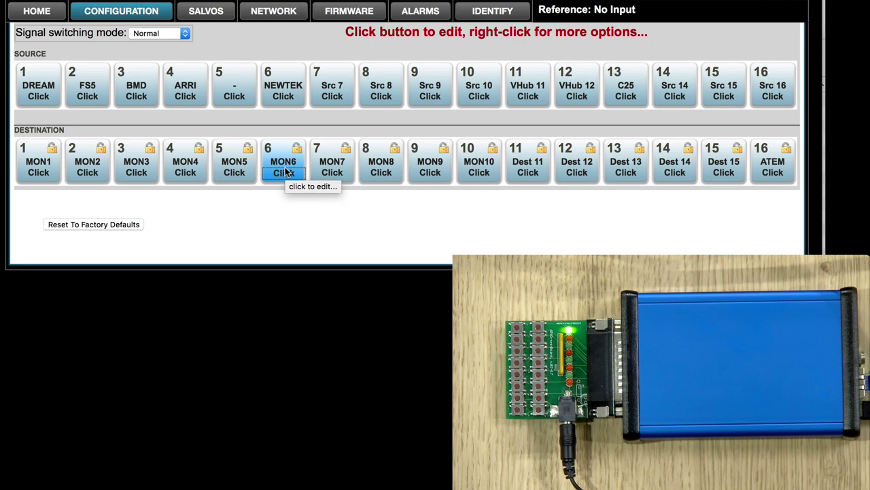
pyautogui.click(34, 13)
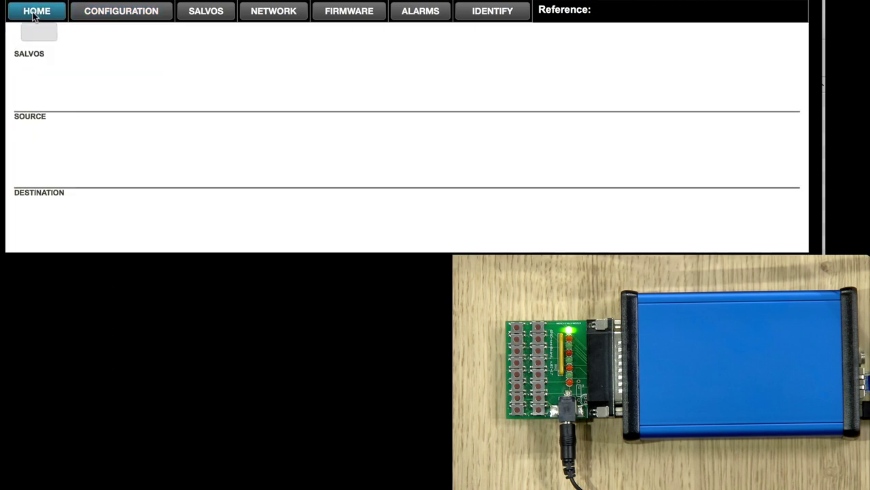
pyautogui.click(278, 228)
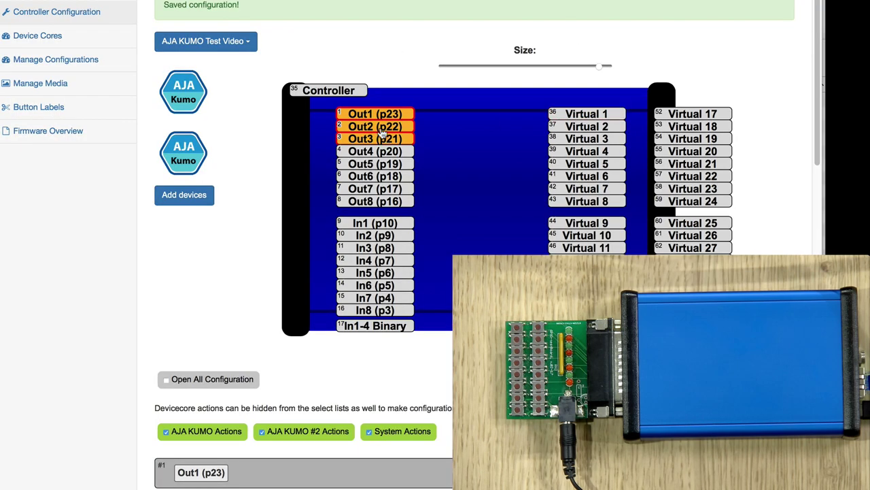
# Review the In action rows routing KUMO inputs to Output 6, then select MON5 on the KUMO.
pyautogui.scroll(-15, 375, 227)
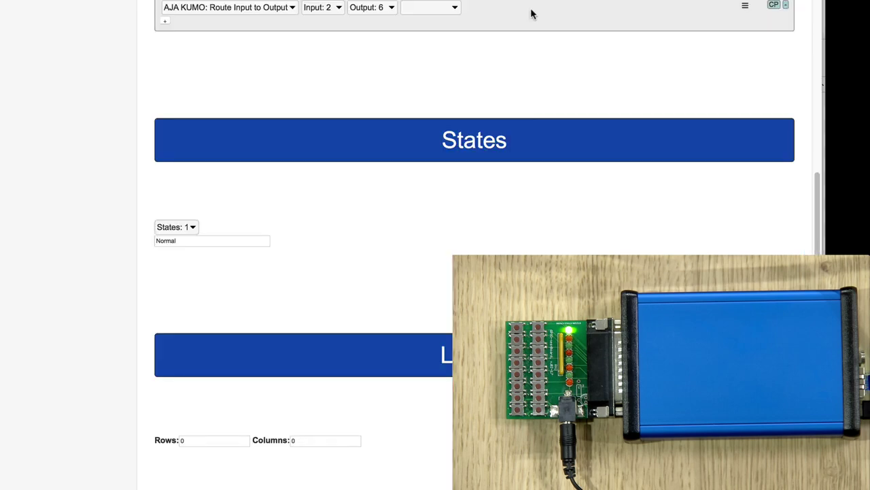
pyautogui.scroll(7, 544, 122)
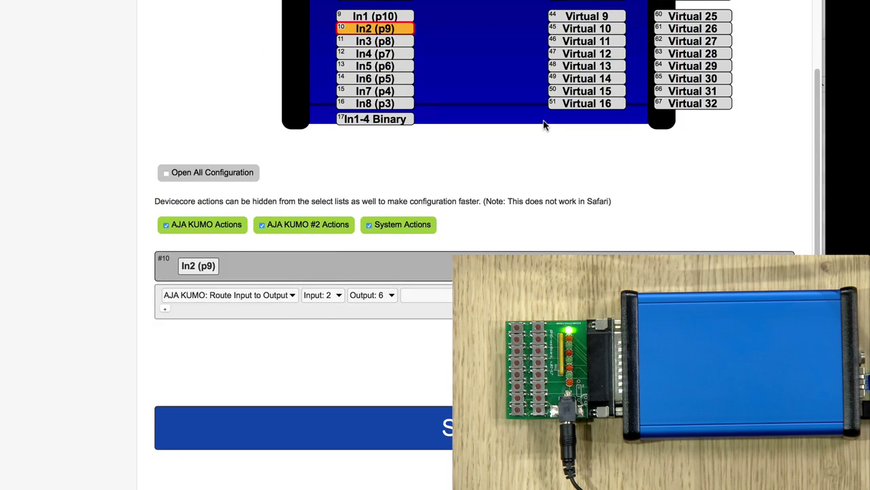
pyautogui.scroll(-7, 377, 82)
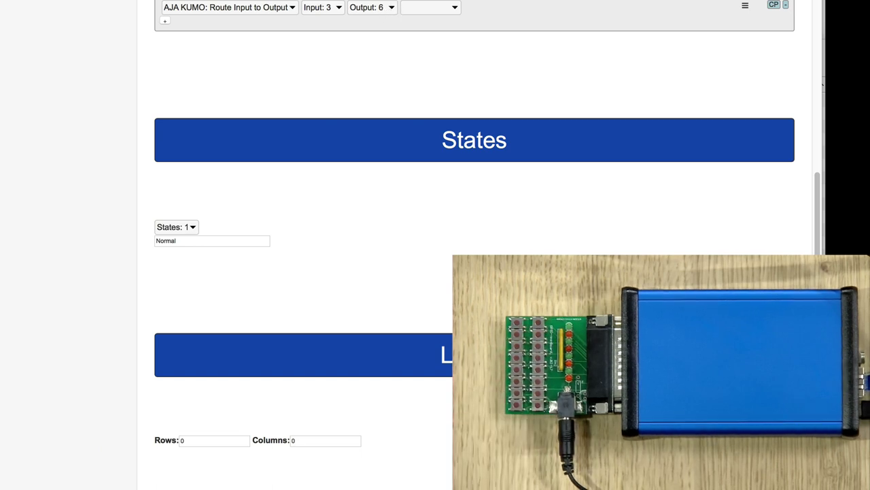
pyautogui.scroll(10, 515, 7)
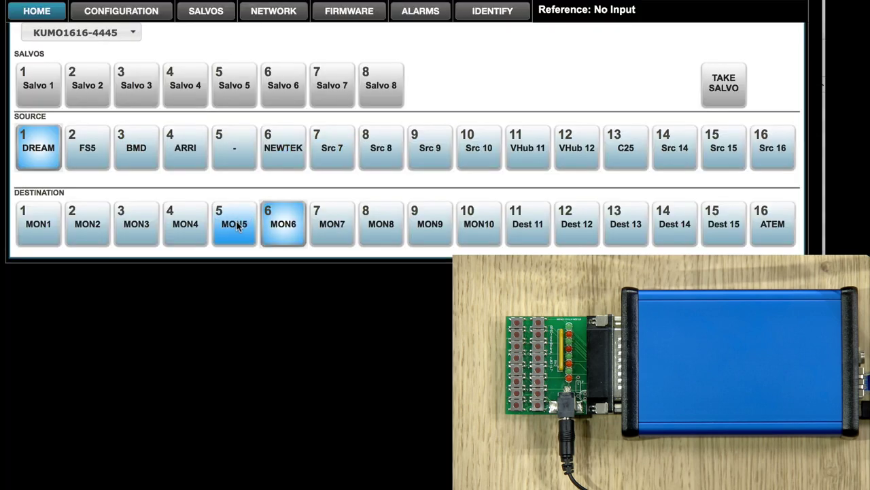
pyautogui.click(238, 227)
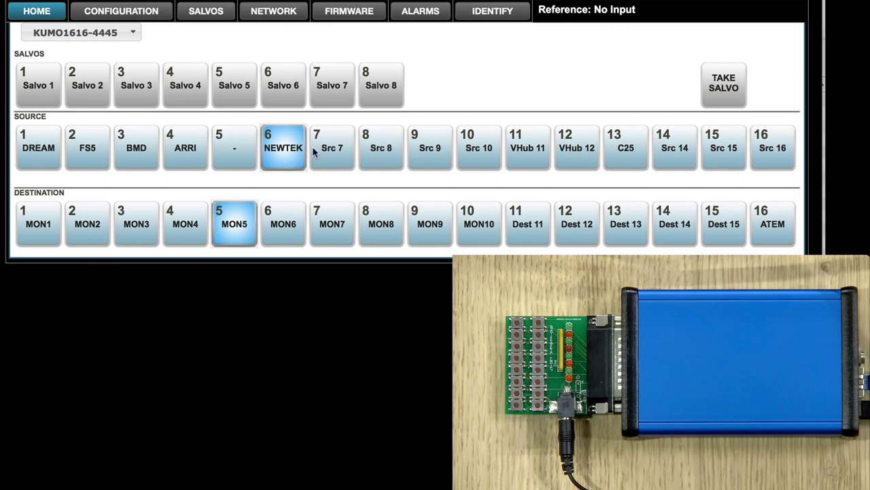
# Route Src 10 and then VHub 11 to MON5 on the AJA KUMO.
pyautogui.click(481, 151)
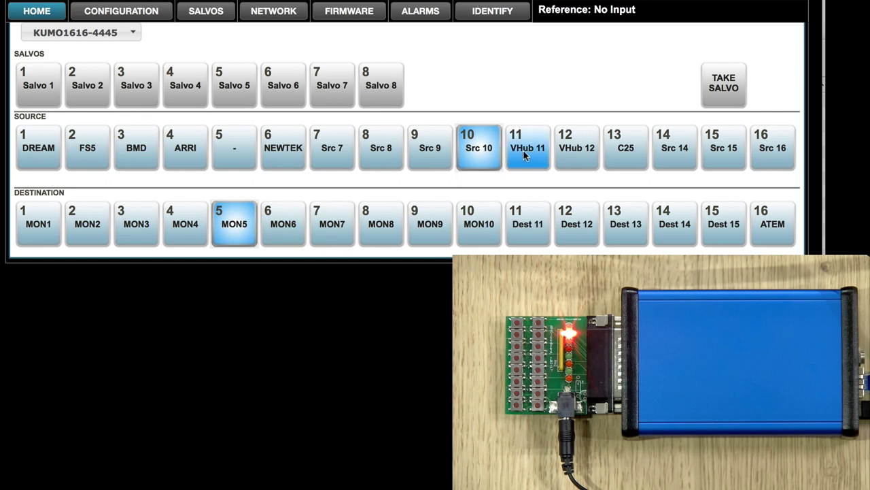
pyautogui.click(525, 155)
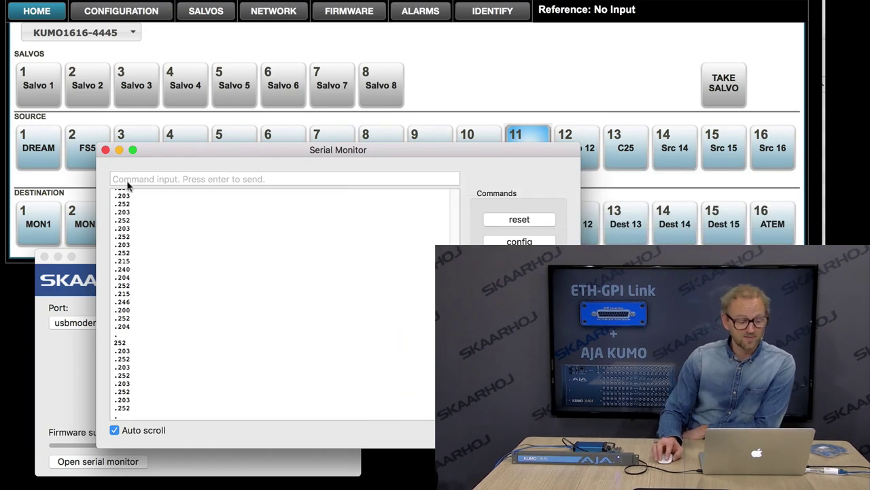
# Close the serial monitor and open the ETH-GPI Link's Local Configuration page.
pyautogui.click(105, 150)
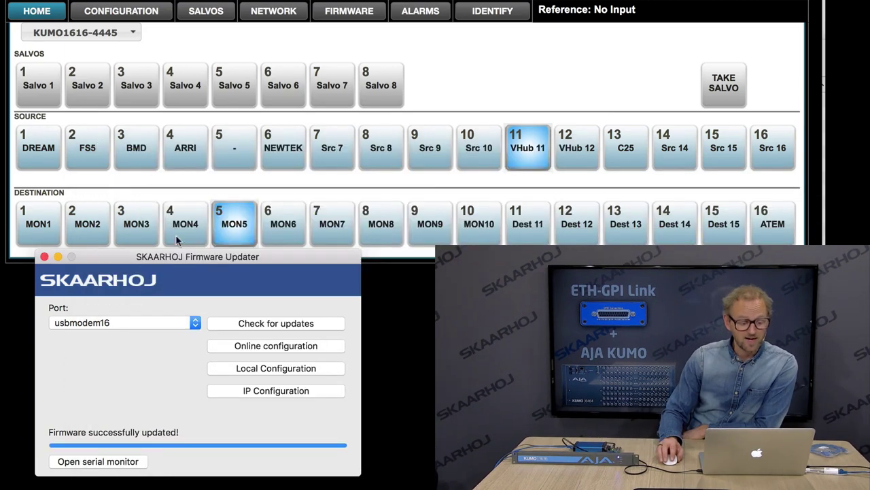
pyautogui.click(285, 370)
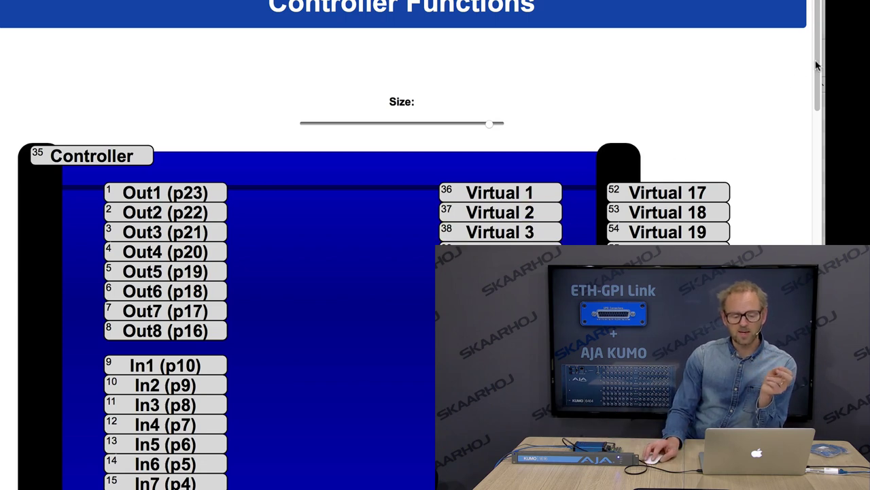
# On In1 (p10), add an AJA KUMO Route Input to Output action with Input 8 to Output 9.
pyautogui.moveTo(818, 65); pyautogui.dragTo(816, 96)
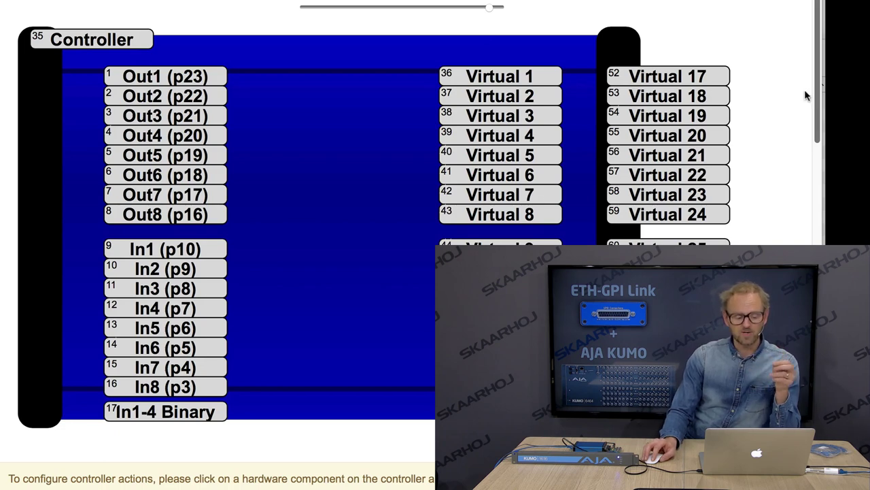
pyautogui.click(147, 248)
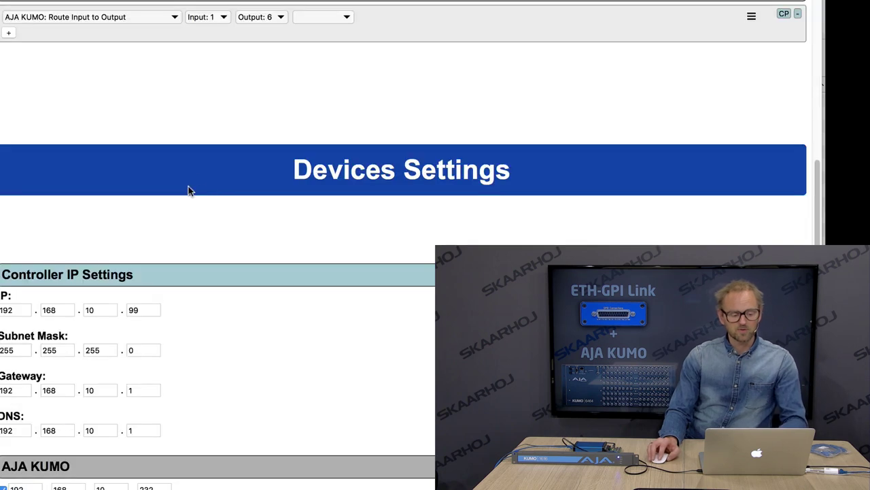
pyautogui.click(8, 35)
pyautogui.click(111, 34)
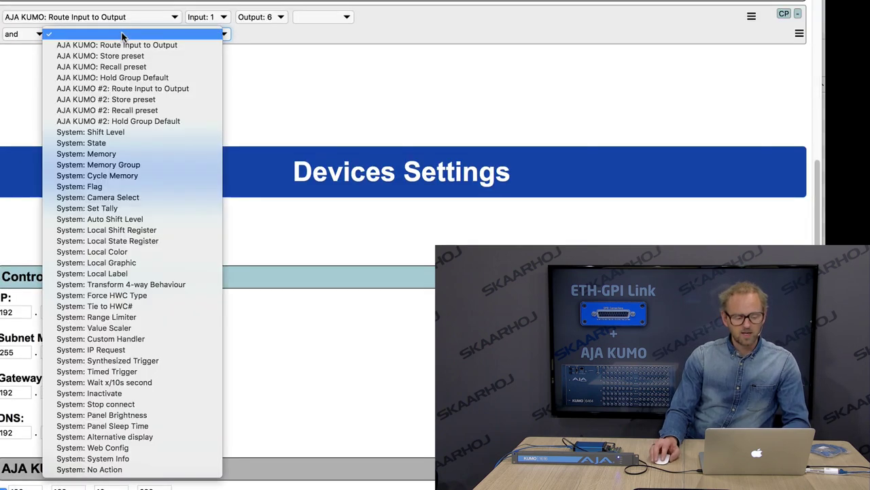
pyautogui.click(117, 45)
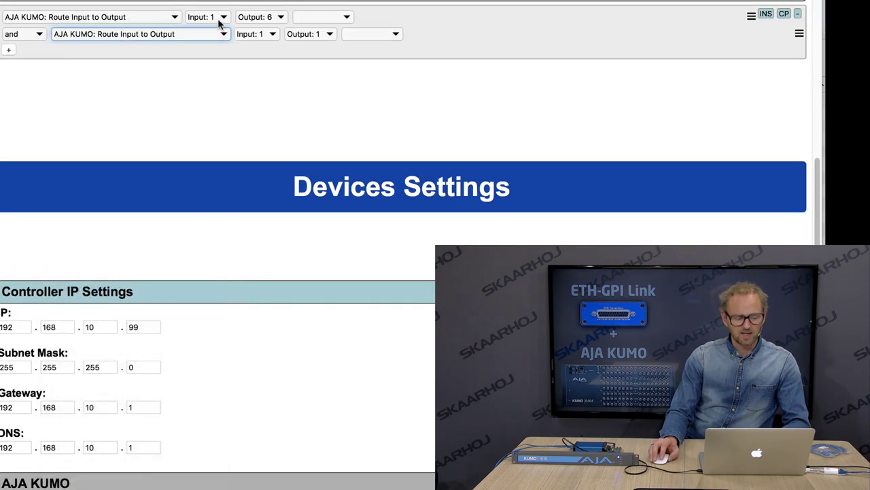
pyautogui.click(246, 34)
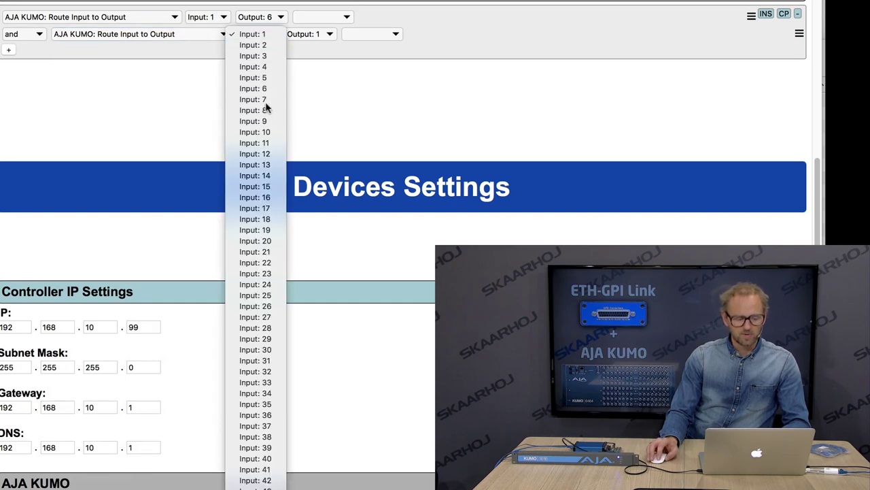
pyautogui.click(266, 109)
pyautogui.click(310, 34)
pyautogui.click(316, 121)
# Add a third In1 route action sending Input 7 to Output 14.
pyautogui.click(8, 50)
pyautogui.click(165, 51)
pyautogui.click(270, 49)
pyautogui.click(270, 51)
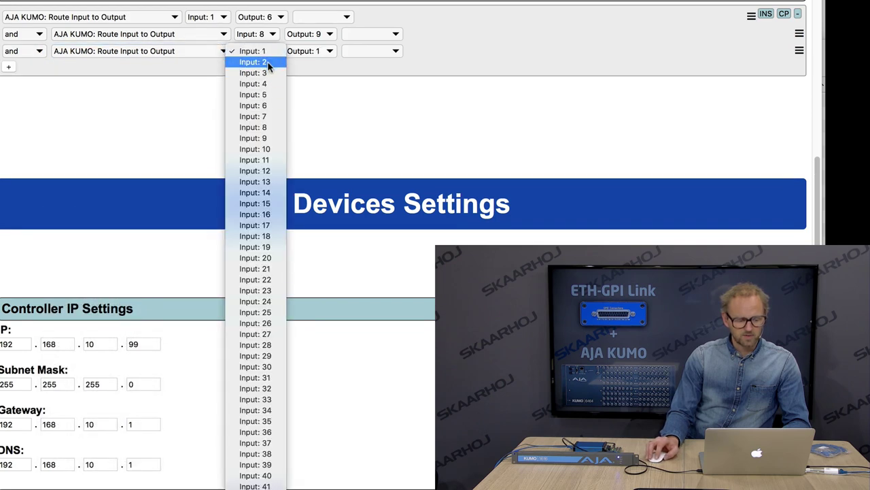
pyautogui.click(272, 117)
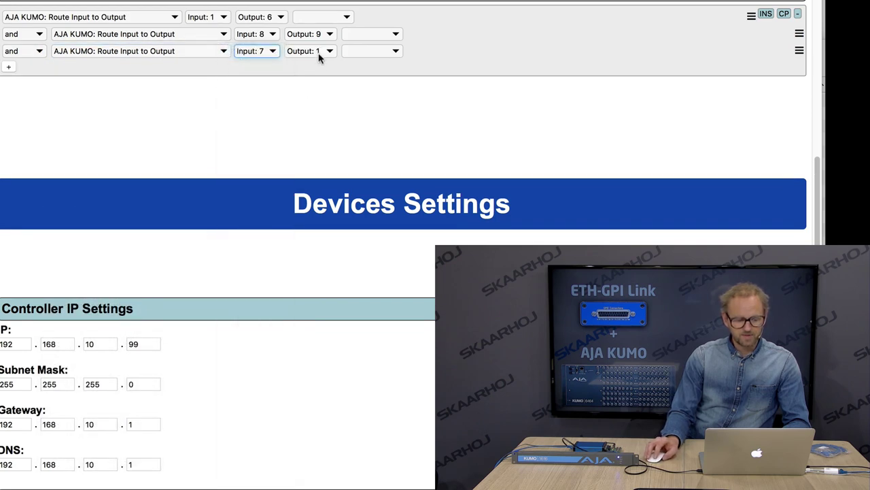
pyautogui.click(318, 51)
pyautogui.click(319, 193)
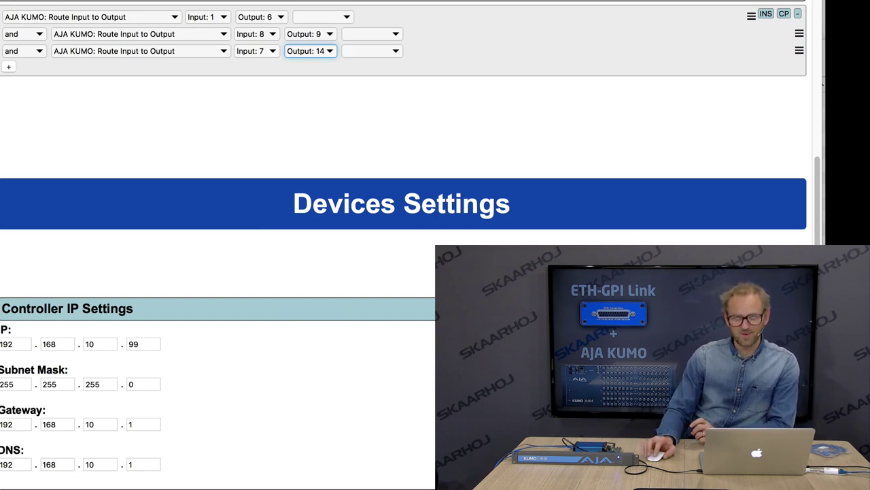
pyautogui.scroll(-15, 549, 181)
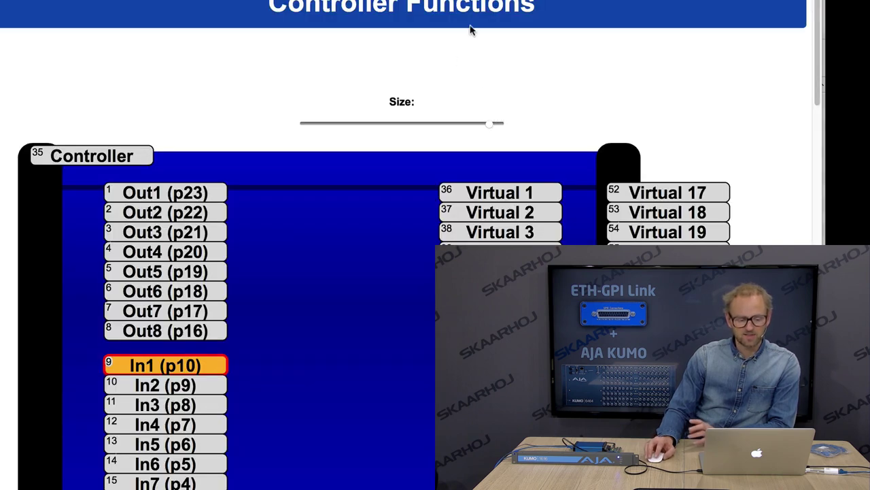
# Reset MON9 and Dest 14 to DREAM, then after the trigger verify MON9 shows Src 8 and MON6 DREAM.
pyautogui.scroll(-10, 382, 206)
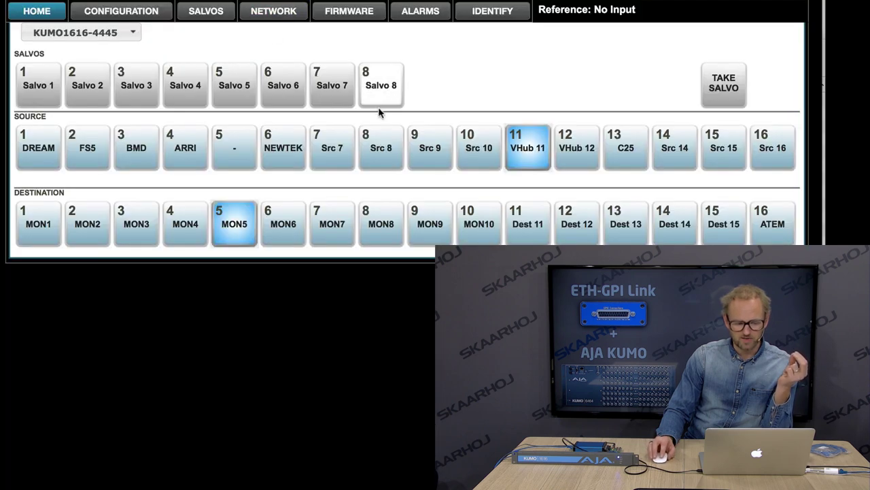
pyautogui.click(386, 232)
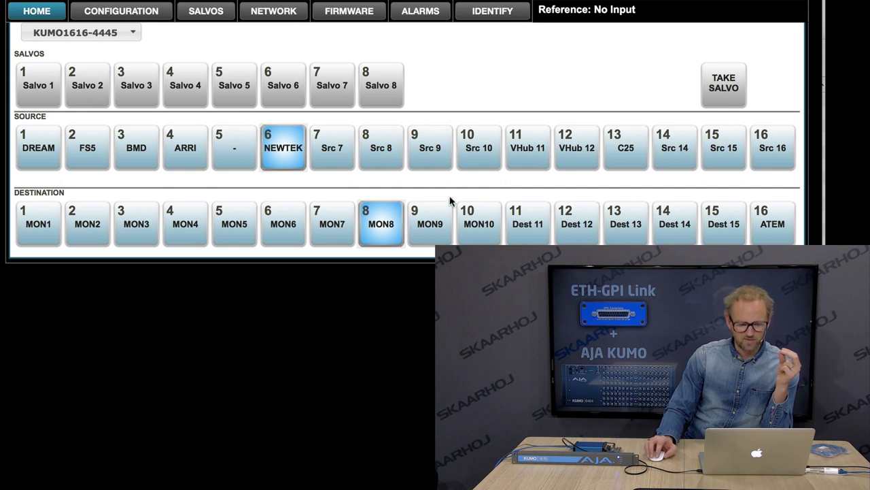
pyautogui.click(427, 224)
pyautogui.click(38, 151)
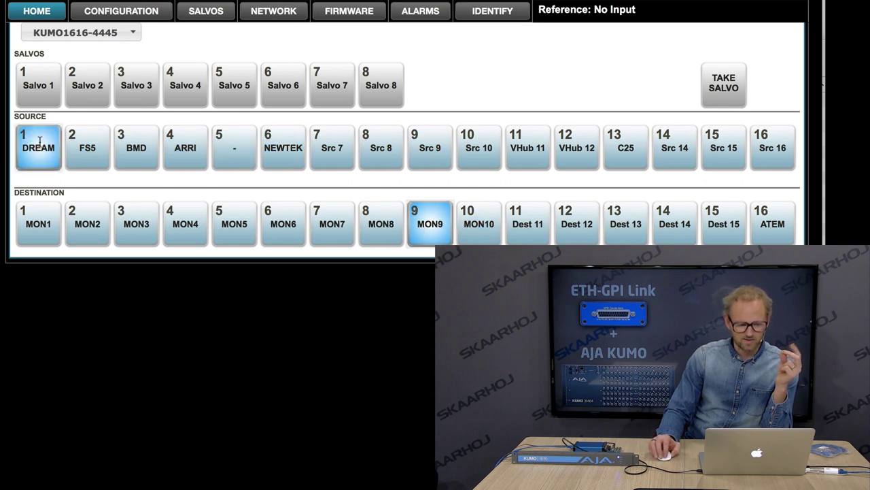
pyautogui.click(670, 230)
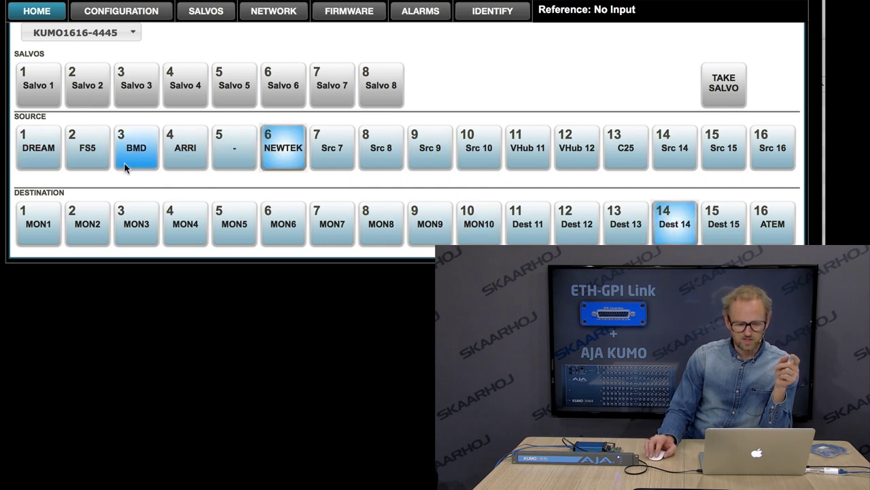
pyautogui.click(50, 150)
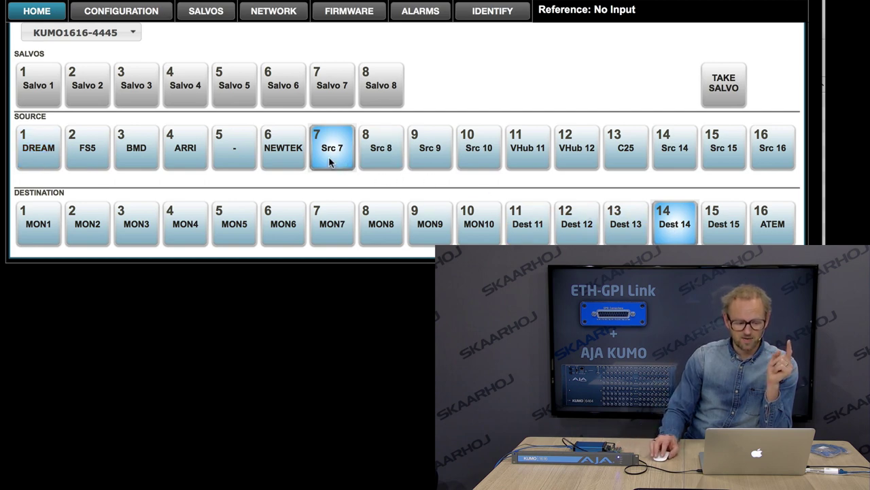
pyautogui.click(437, 228)
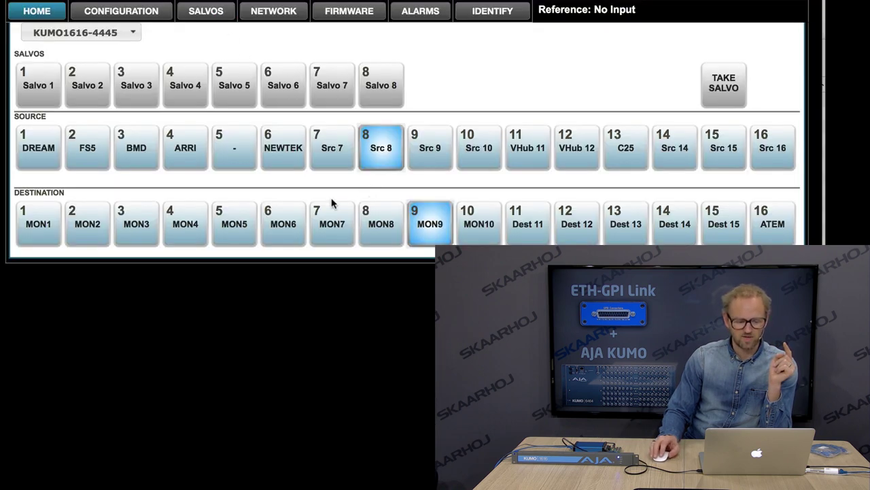
pyautogui.click(283, 223)
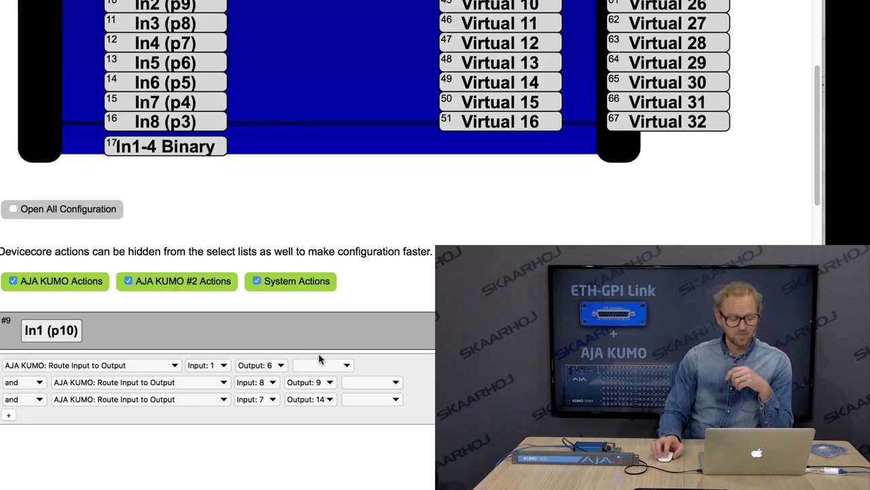
# Scroll the local configuration page down to the Labels and Preset sections showing Preset 1.
pyautogui.scroll(10, 318, 353)
pyautogui.scroll(-3, 321, 356)
pyautogui.scroll(-8, 321, 355)
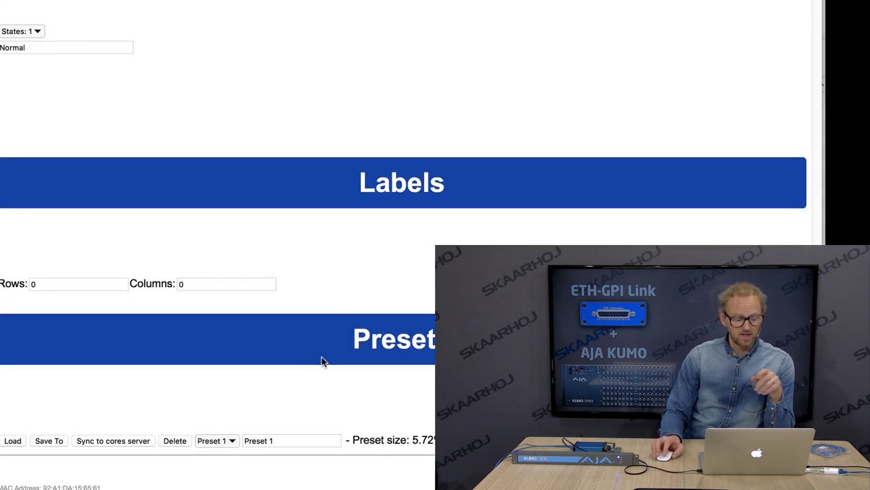